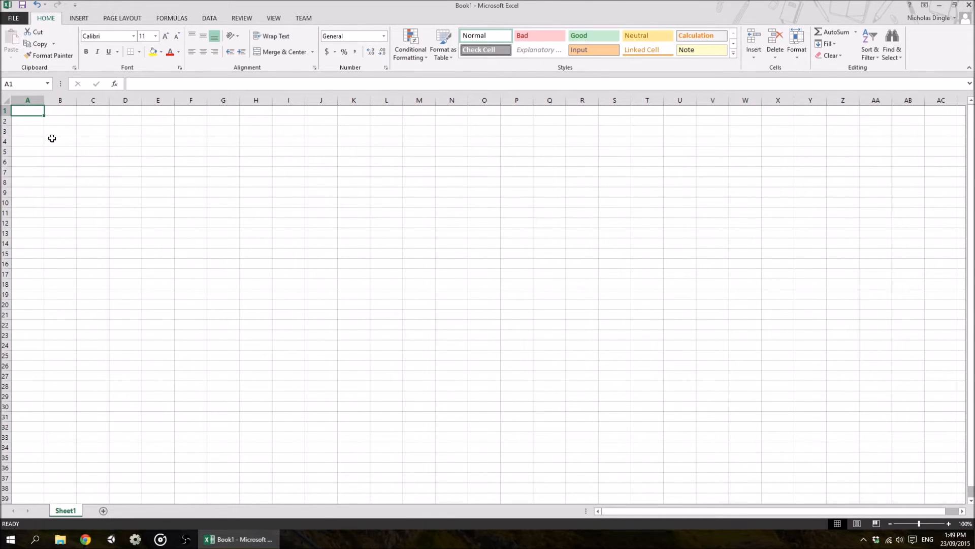
# Enter the labels Add, Minus, Times, Divide and Exponent down column A starting in A1
pyautogui.write('=')
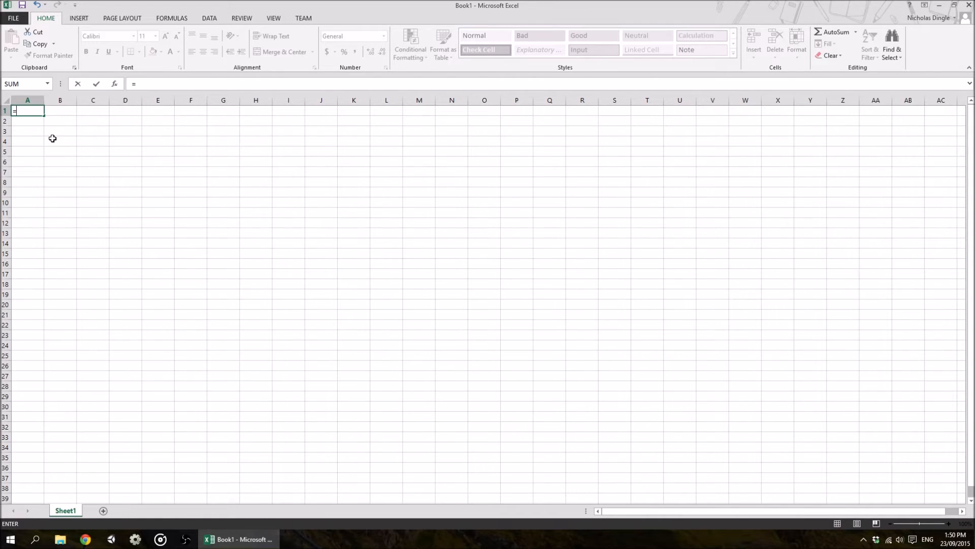
pyautogui.press('Escape')
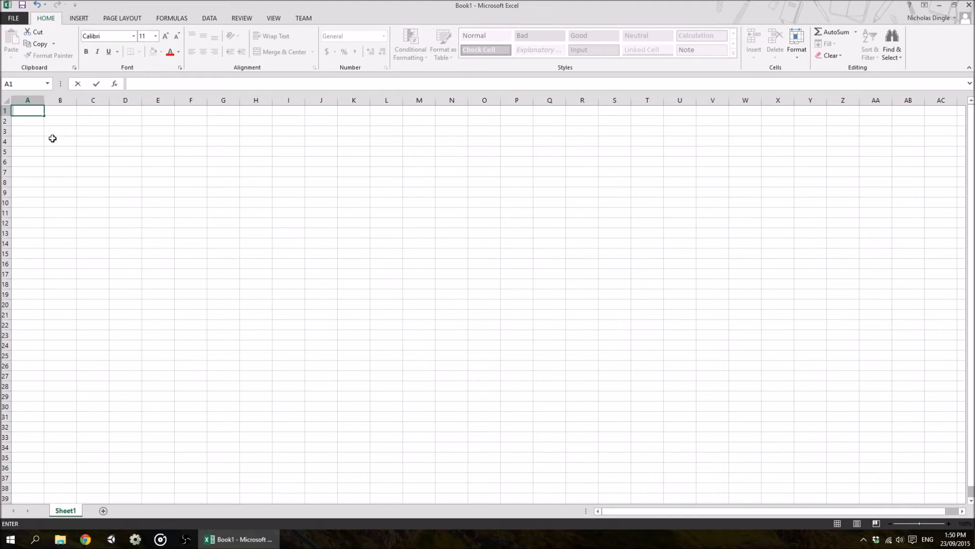
pyautogui.write('Add')
pyautogui.press('Return')
pyautogui.write('Minus')
pyautogui.press('Return')
pyautogui.write('Times')
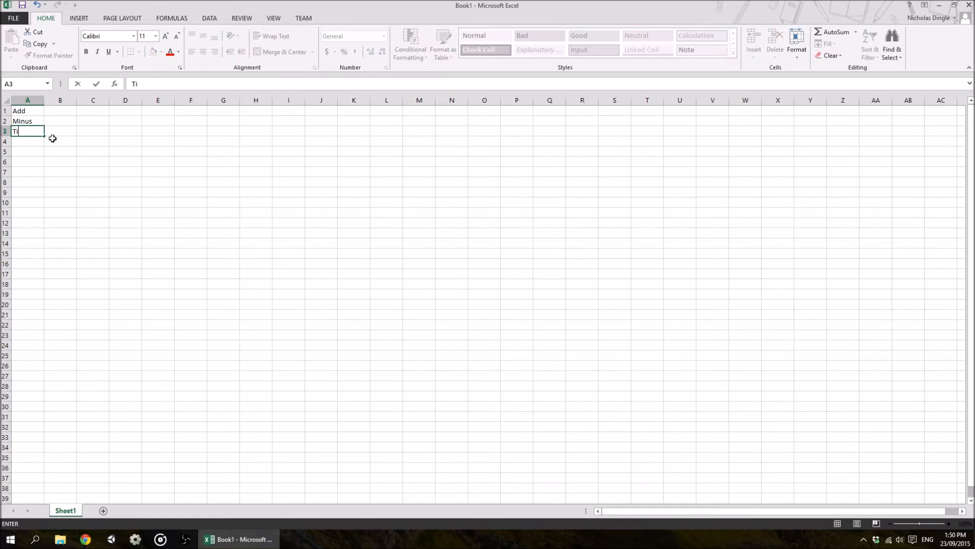
pyautogui.press('Return')
pyautogui.write('Divide')
pyautogui.press('Return')
pyautogui.write('Exponent')
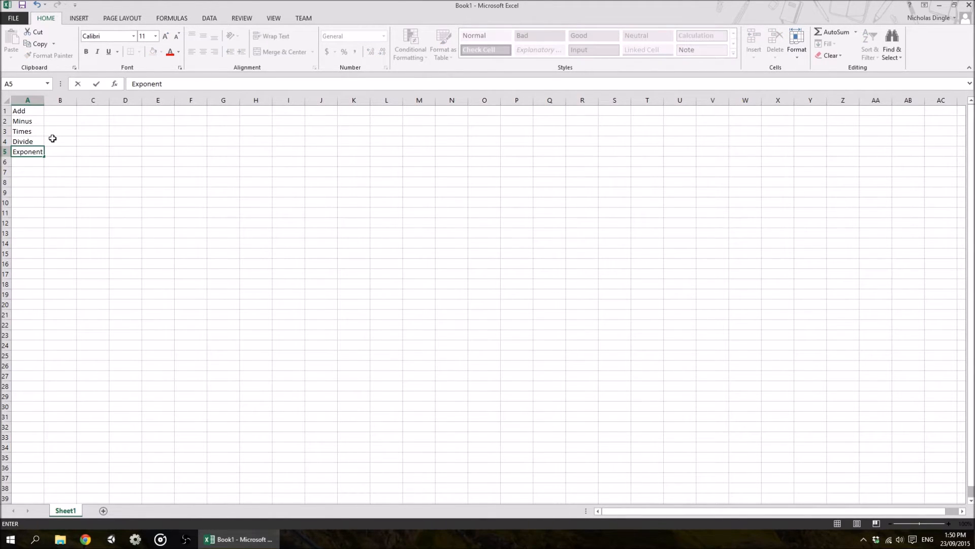
# Enter the formula =5+5 in the cell beside the Add label
pyautogui.press('Tab')
pyautogui.press('Up')
pyautogui.press('Up')
pyautogui.press('Up')
pyautogui.press('Up')
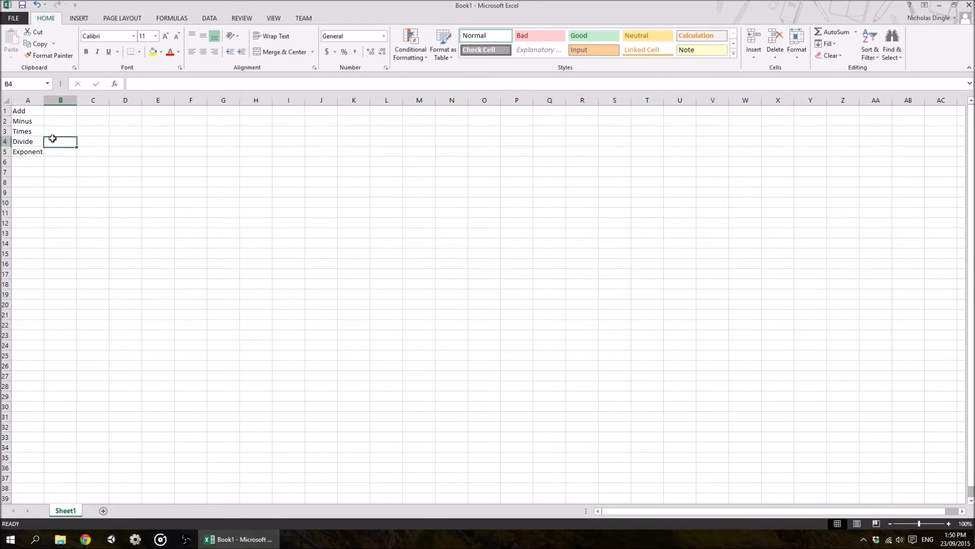
pyautogui.write('=')
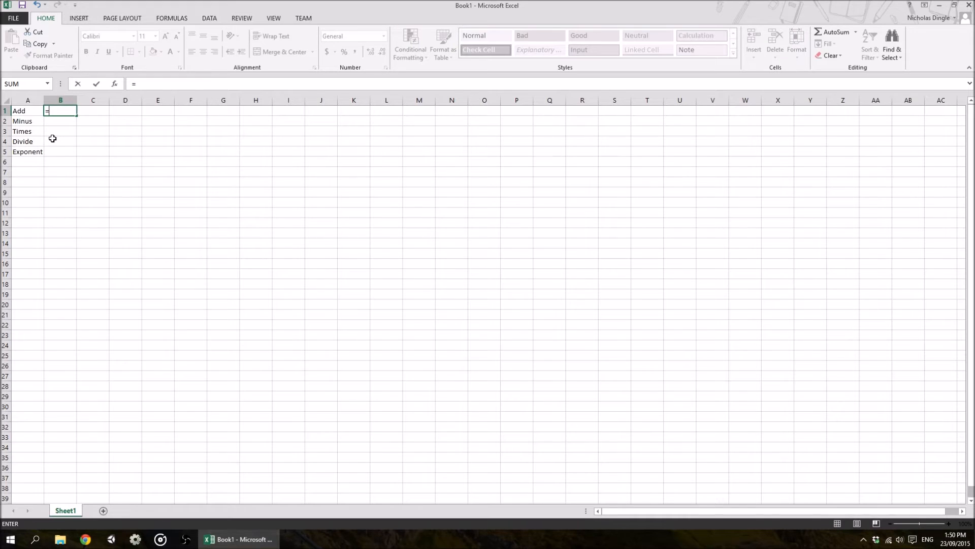
pyautogui.write('5+5')
pyautogui.press('Return')
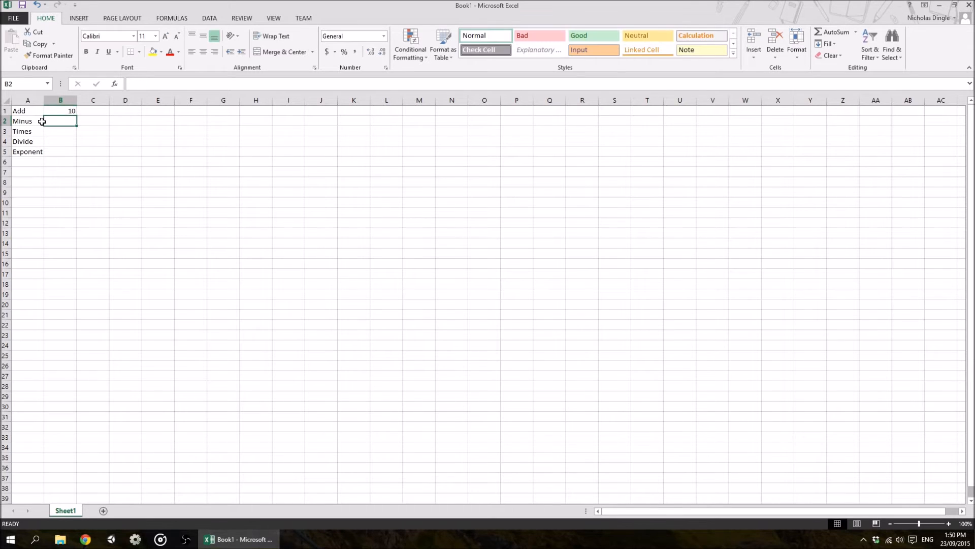
# Inspect the addition formula in B1 through the formula bar and return to B2
pyautogui.click(69, 110)
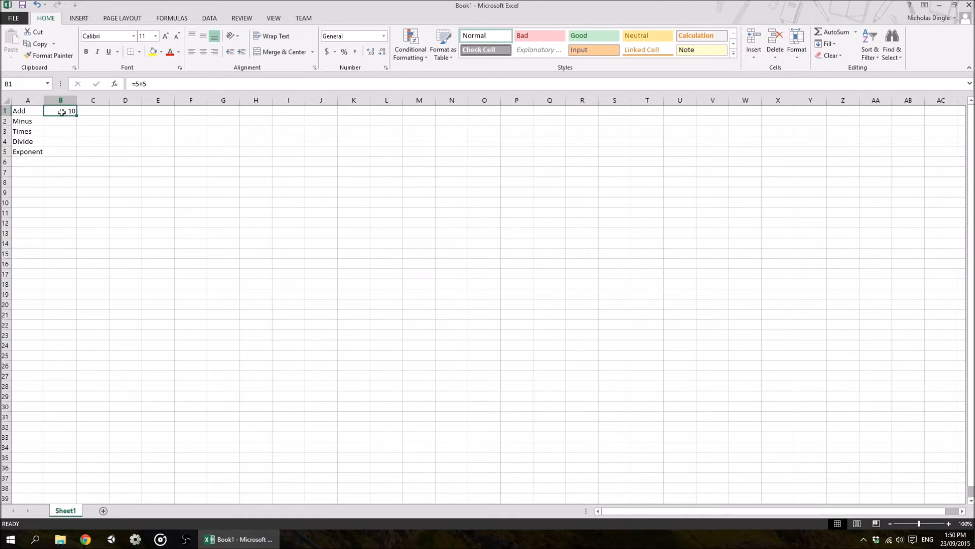
pyautogui.click(170, 85)
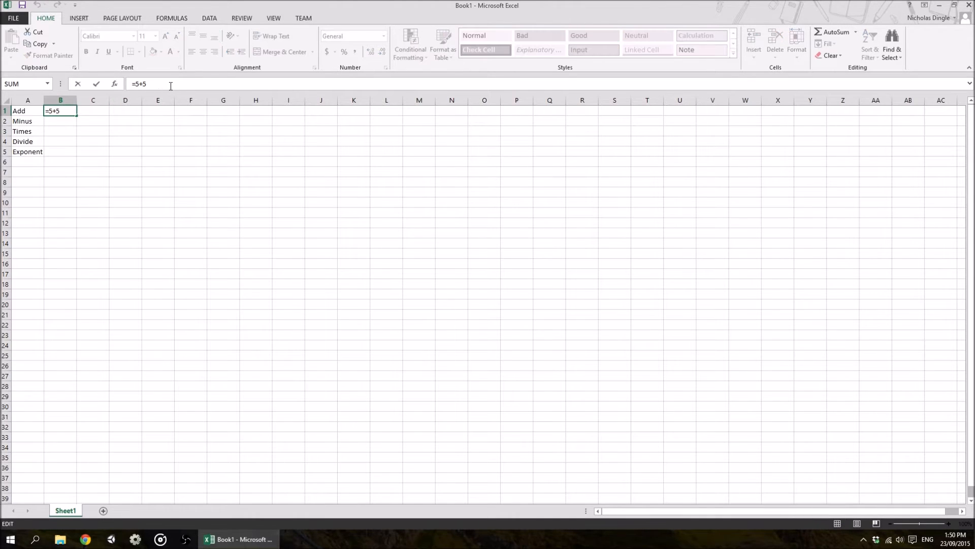
pyautogui.press('Return')
pyautogui.click(65, 110)
pyautogui.click(71, 123)
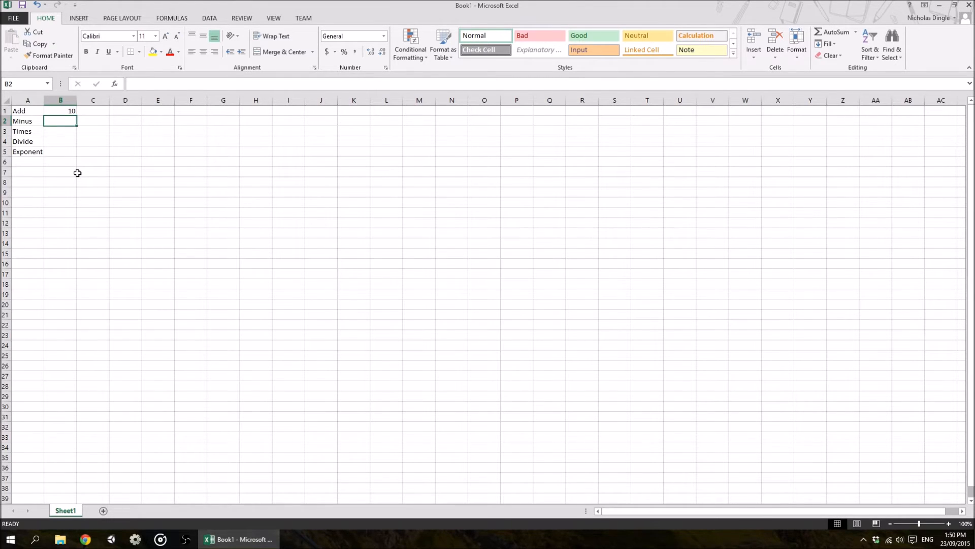
# Enter the formula =5-5 in the cell beside the Minus label
pyautogui.write('=5-')
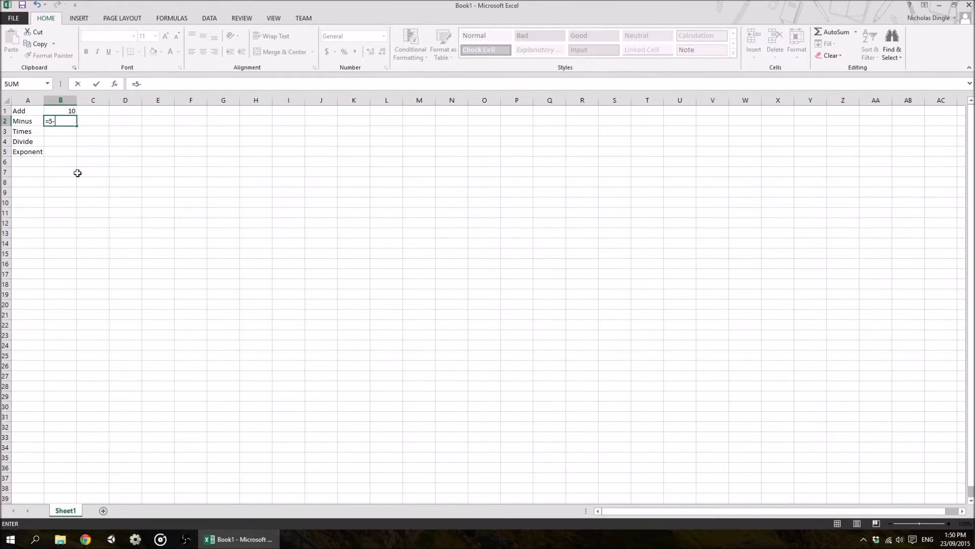
pyautogui.write('5')
pyautogui.press('Return')
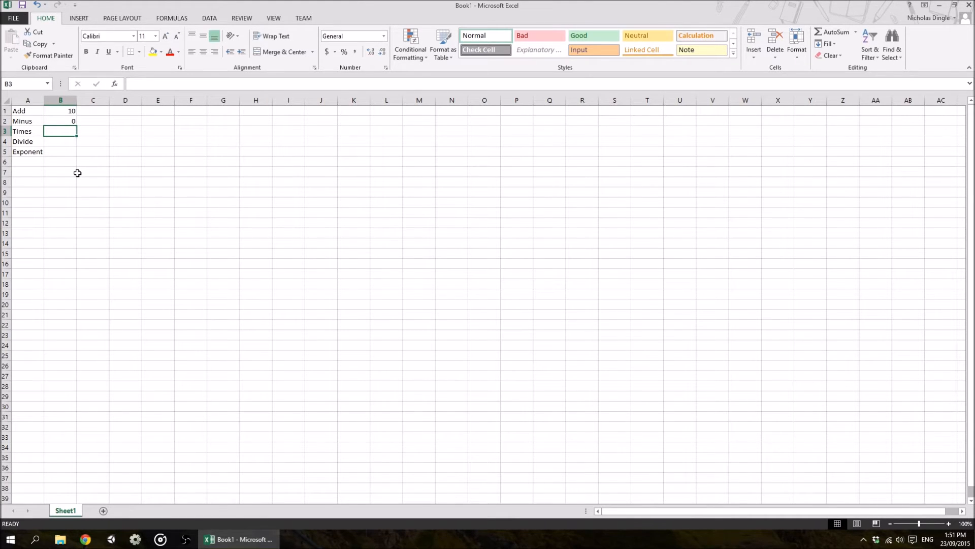
# Enter the formula =5*5 in the cell beside the Times label
pyautogui.write('=5*5')
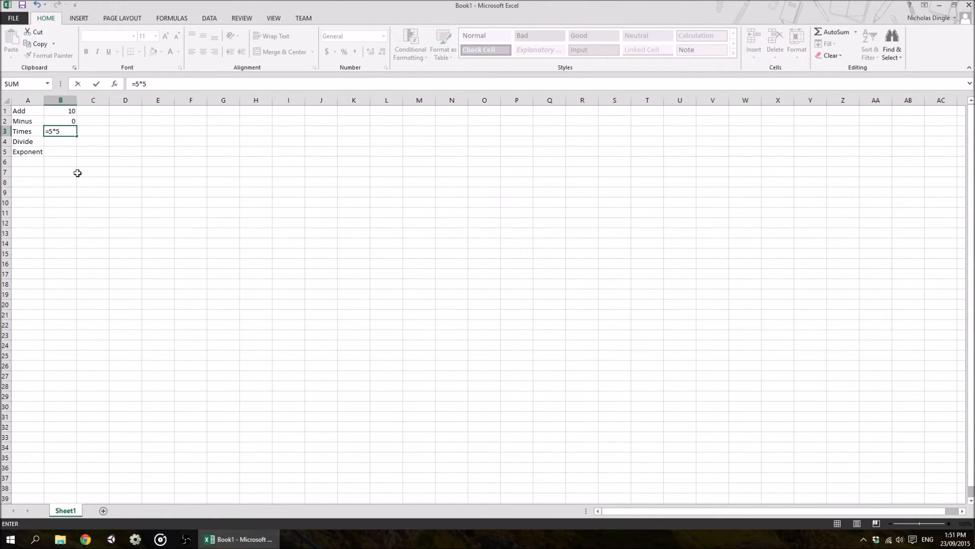
pyautogui.press('Return')
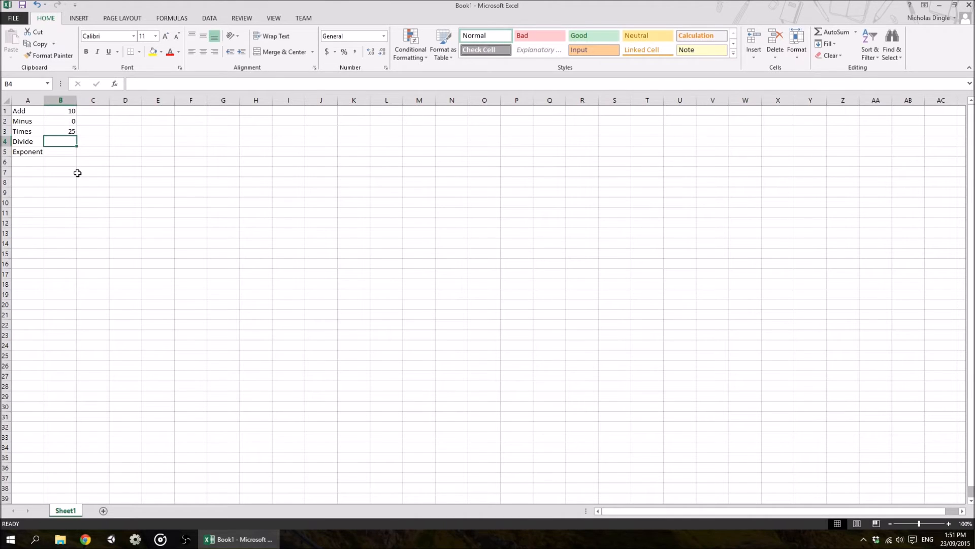
# Enter the formula =5/5 in the cell beside the Divide label
pyautogui.write('=5')
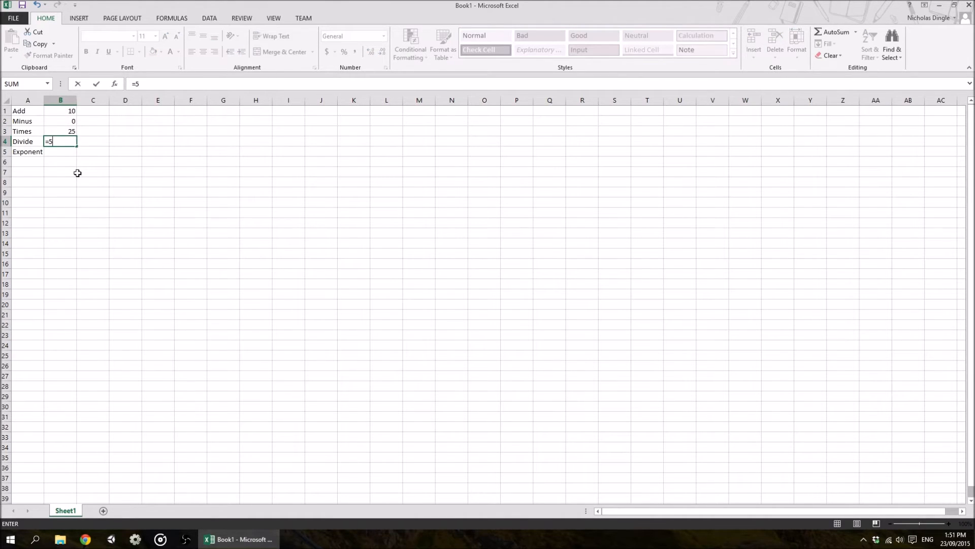
pyautogui.write('/5')
pyautogui.press('Return')
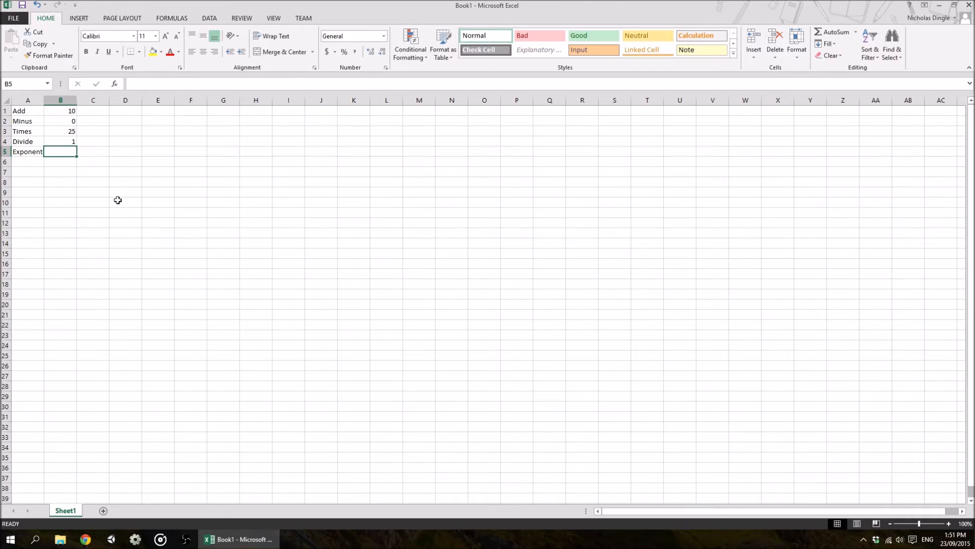
# Enter the formula =5^5 in the cell beside the Exponent label
pyautogui.write('=')
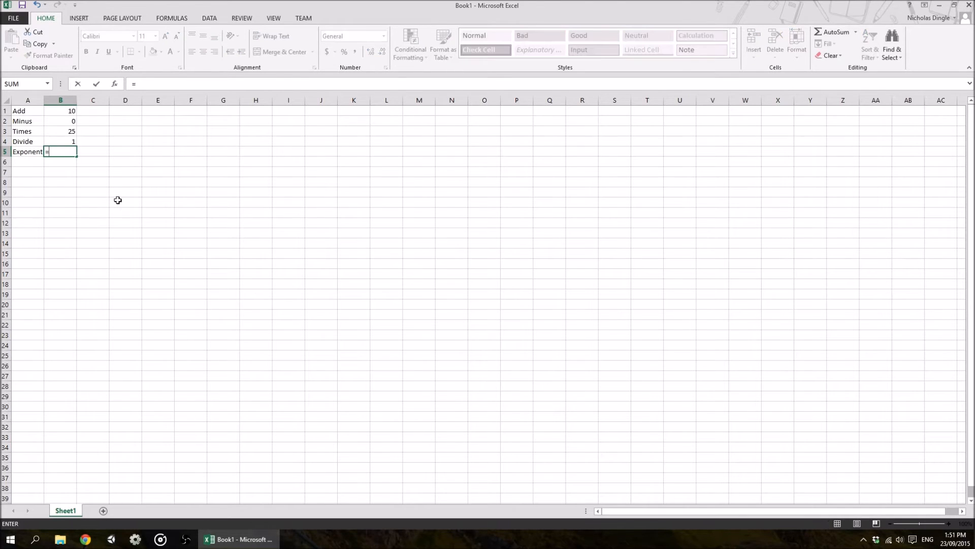
pyautogui.write('5^5')
pyautogui.press('Return')
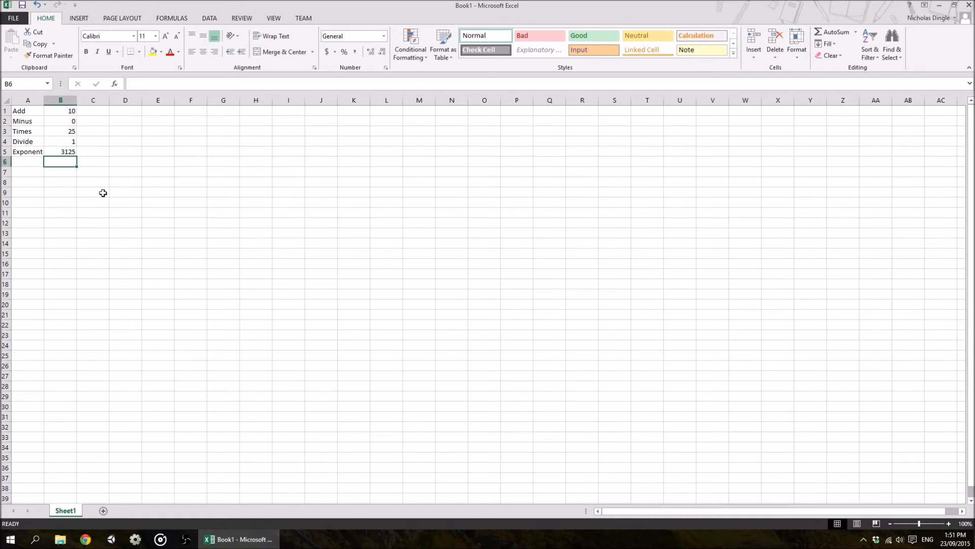
# Enter the formula =4+5*6 in cell B6 below the exponent result
pyautogui.click(74, 148)
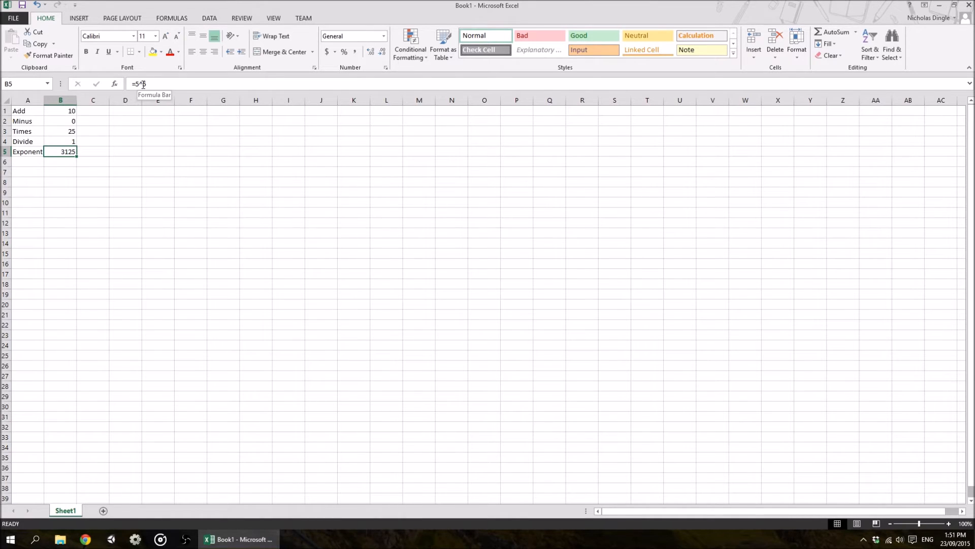
pyautogui.click(53, 162)
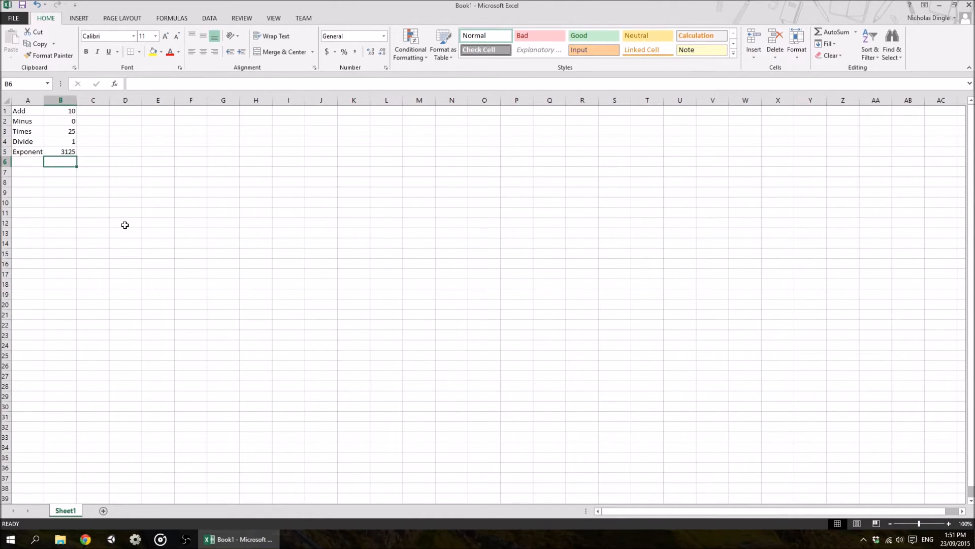
pyautogui.write('=4+')
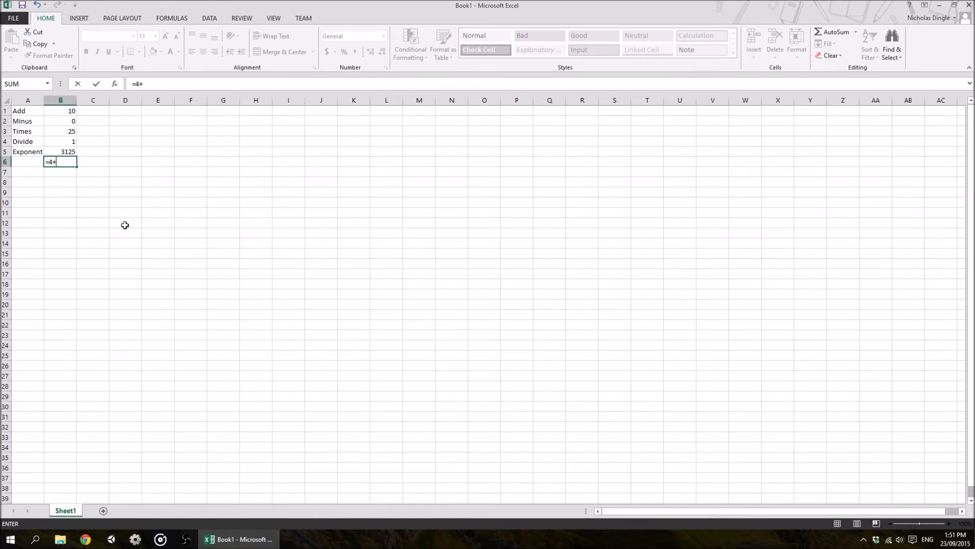
pyautogui.write('5*6')
pyautogui.press('Return')
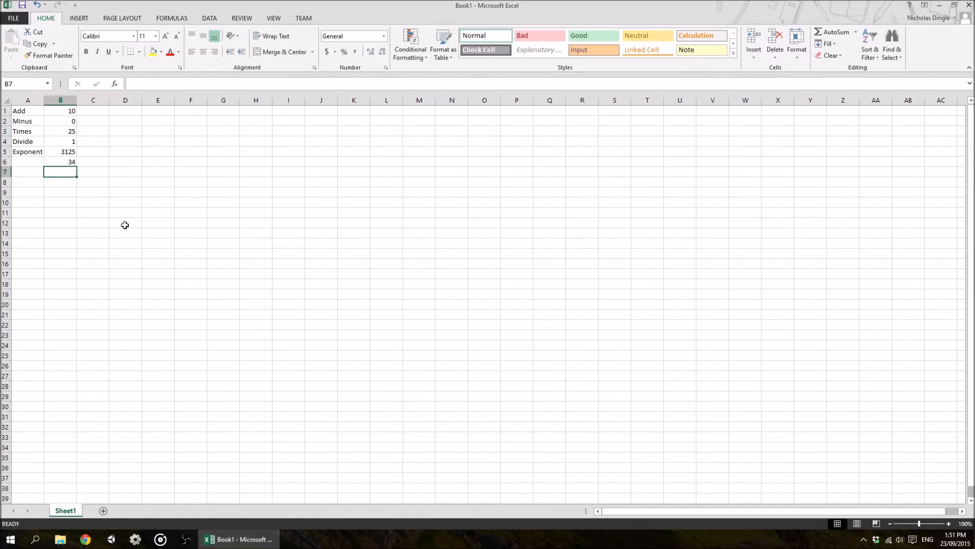
# Inspect the =4+5*6 formula in B6 in the formula bar
pyautogui.press('Up')
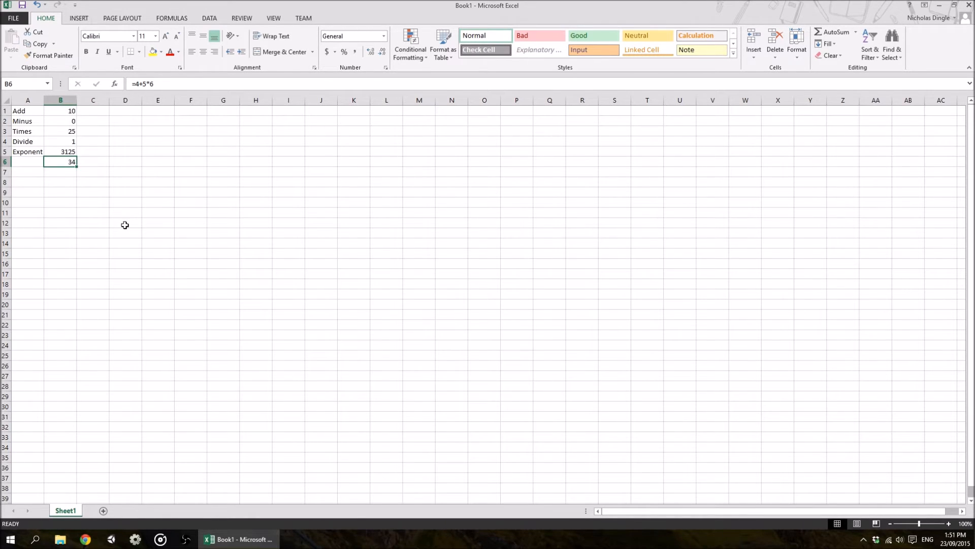
pyautogui.click(141, 83)
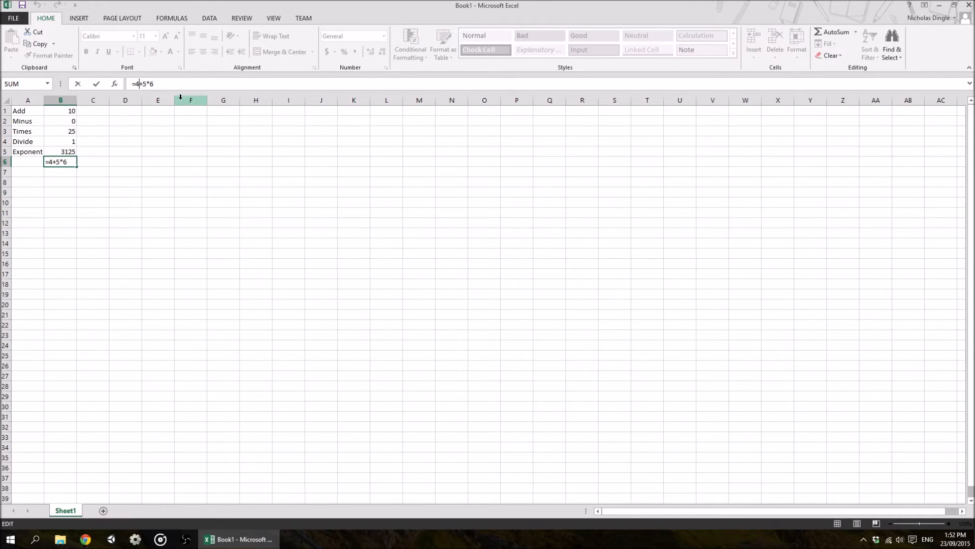
pyautogui.click(148, 85)
pyautogui.press('Return')
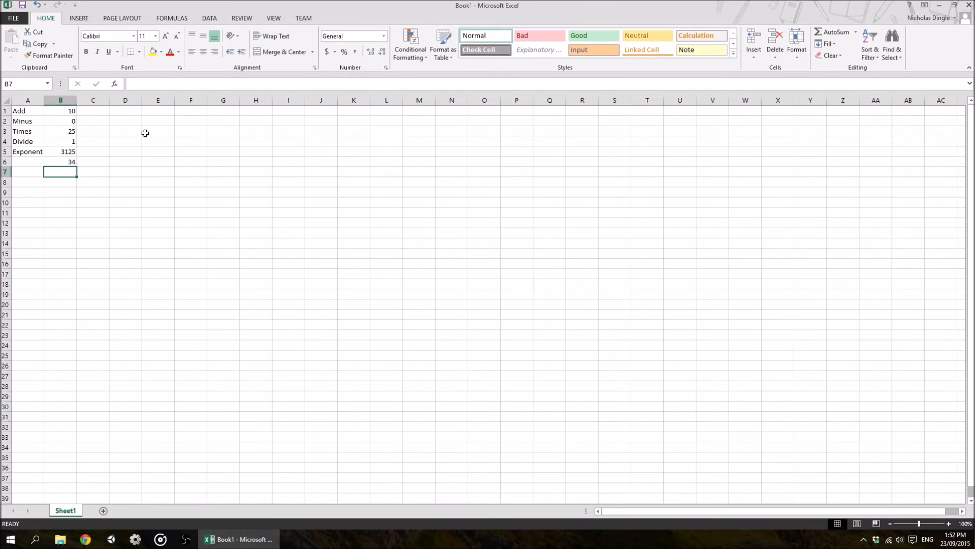
pyautogui.press('Up')
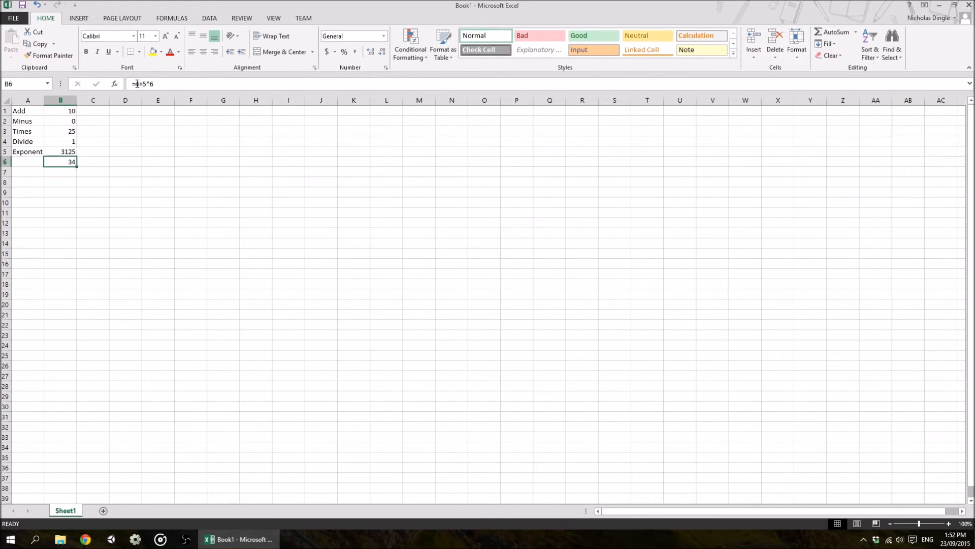
# Edit B6's formula to =(4+5)*6 by wrapping 4+5 in parentheses
pyautogui.click(143, 83)
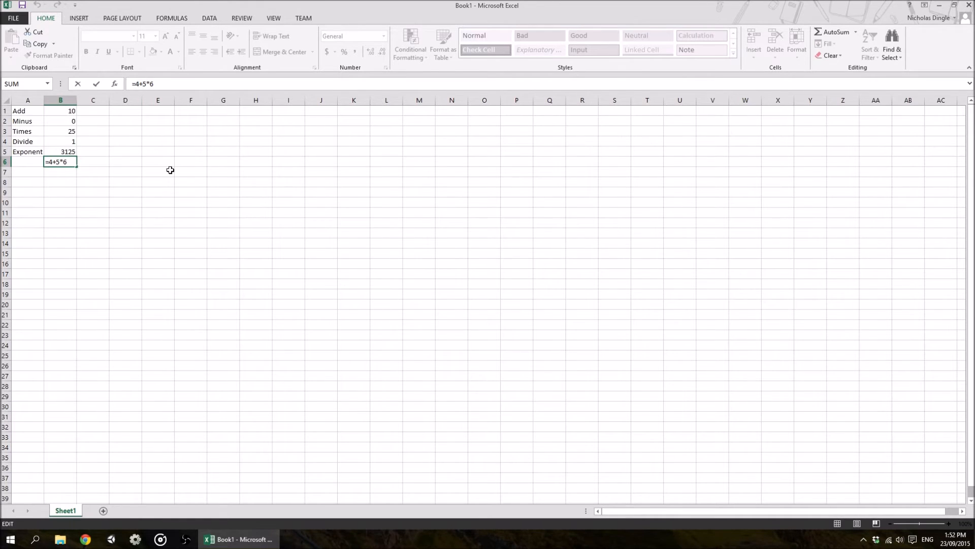
pyautogui.write('(')
pyautogui.press('Right')
pyautogui.press('Right')
pyautogui.write(')')
pyautogui.press('Return')
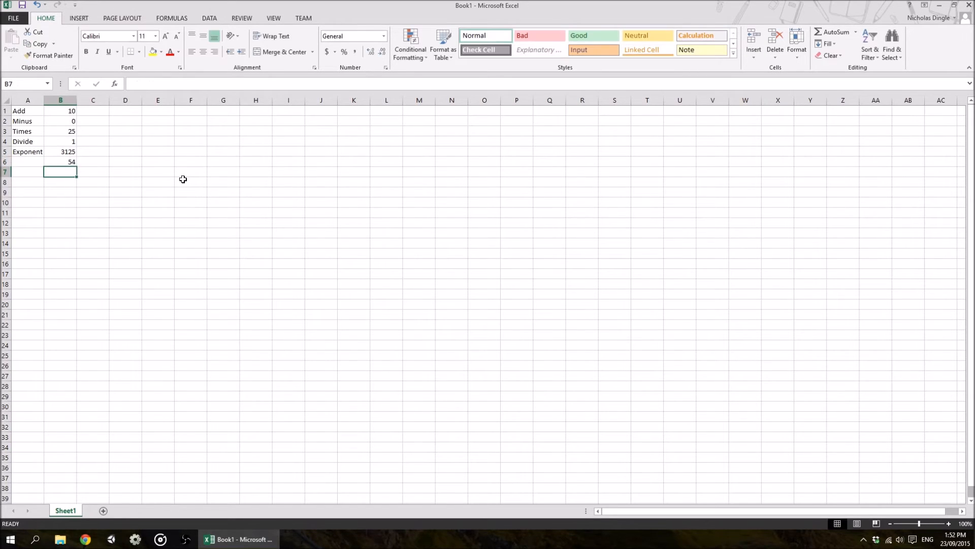
# Clear all labels and formulas from A1:B6
pyautogui.press('Up')
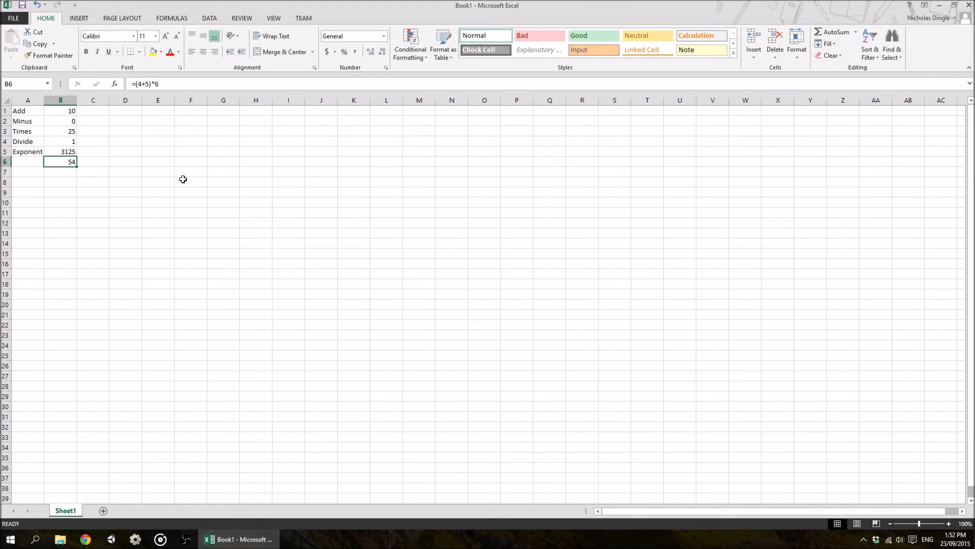
pyautogui.click(27, 111)
pyautogui.moveTo(27, 111); pyautogui.dragTo(58, 161)
pyautogui.press('Delete')
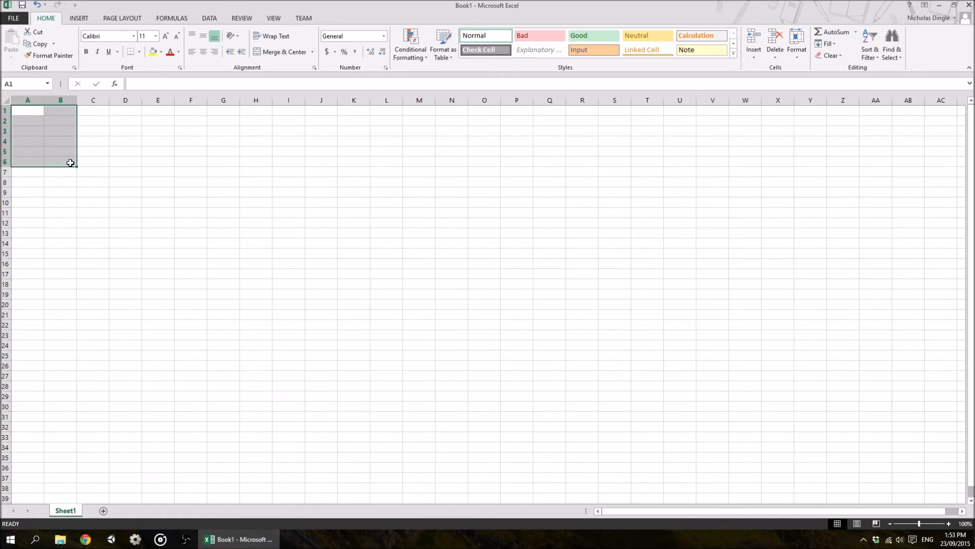
# Enter the label Rate with 18.5 beside it and the label Hours with 34 beside it in A1:B2
pyautogui.click(33, 114)
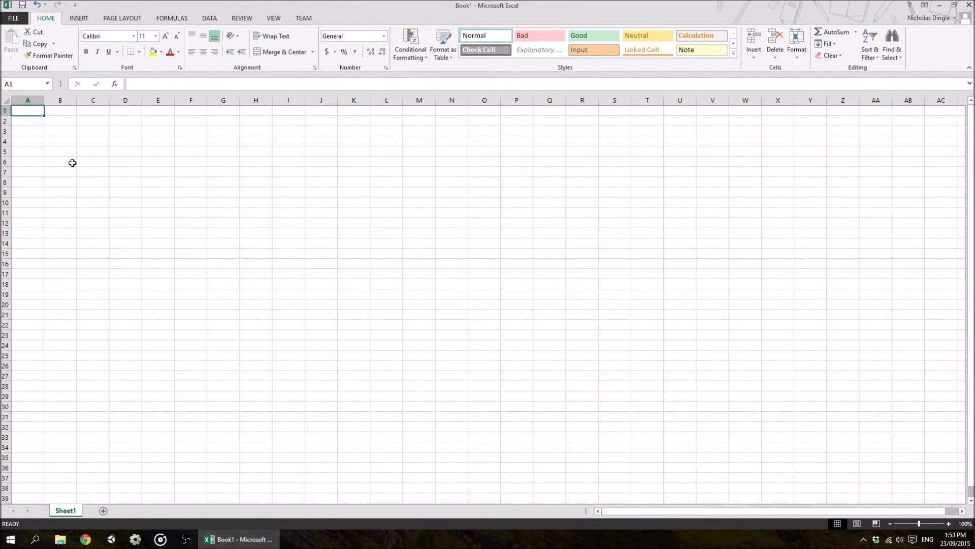
pyautogui.write('Rate')
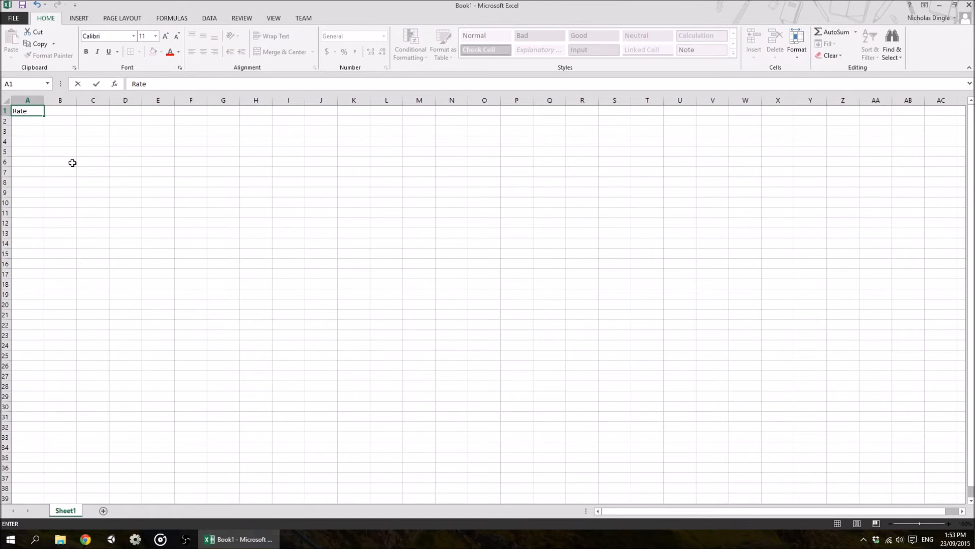
pyautogui.press('Tab')
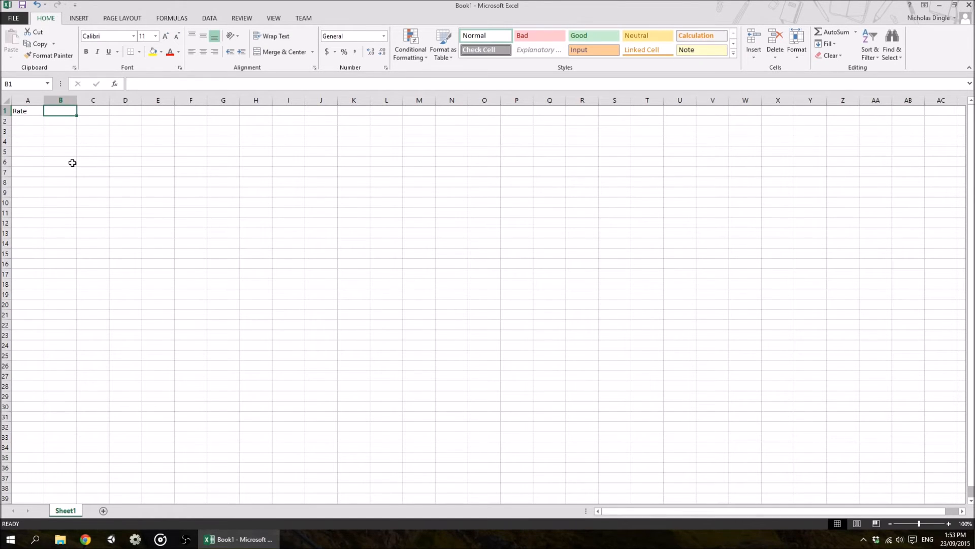
pyautogui.write('18.5')
pyautogui.press('Return')
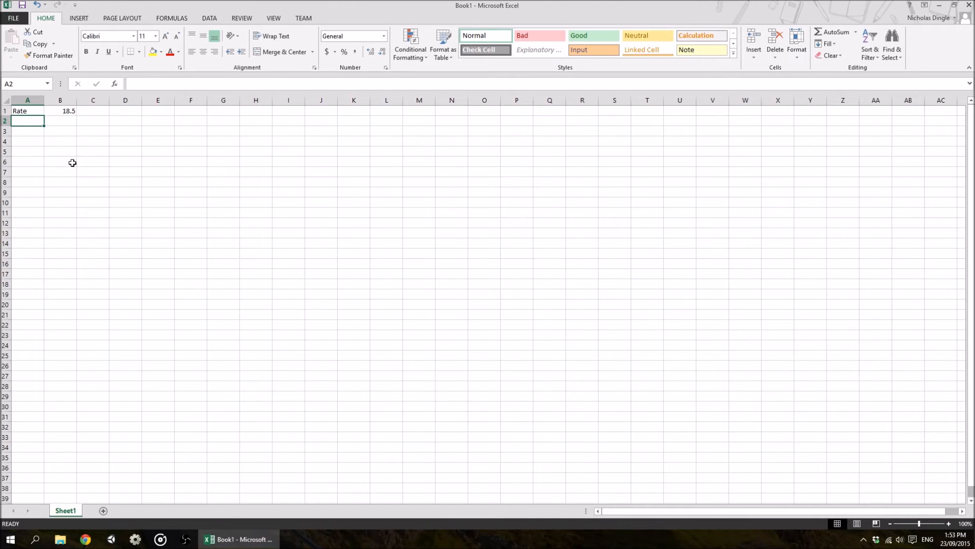
pyautogui.write('Hours')
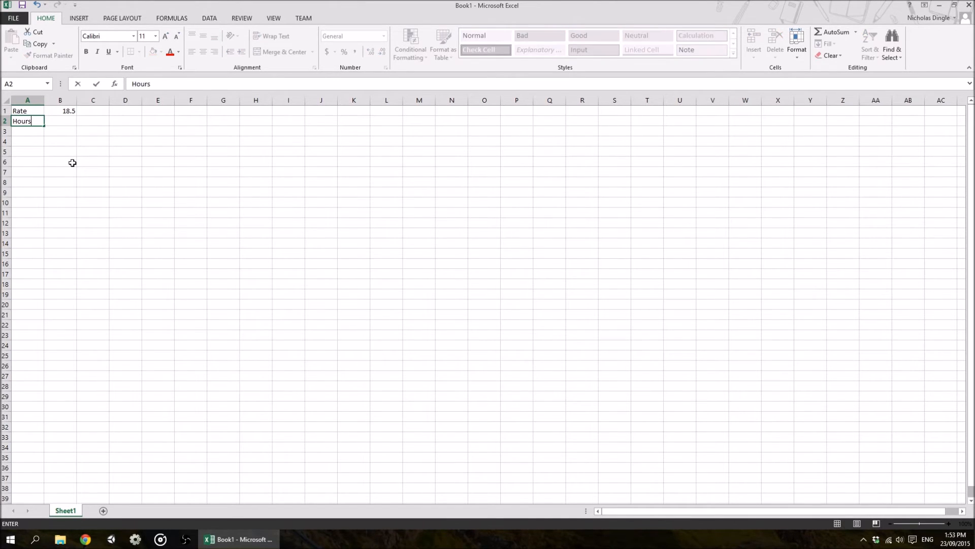
pyautogui.press('Tab')
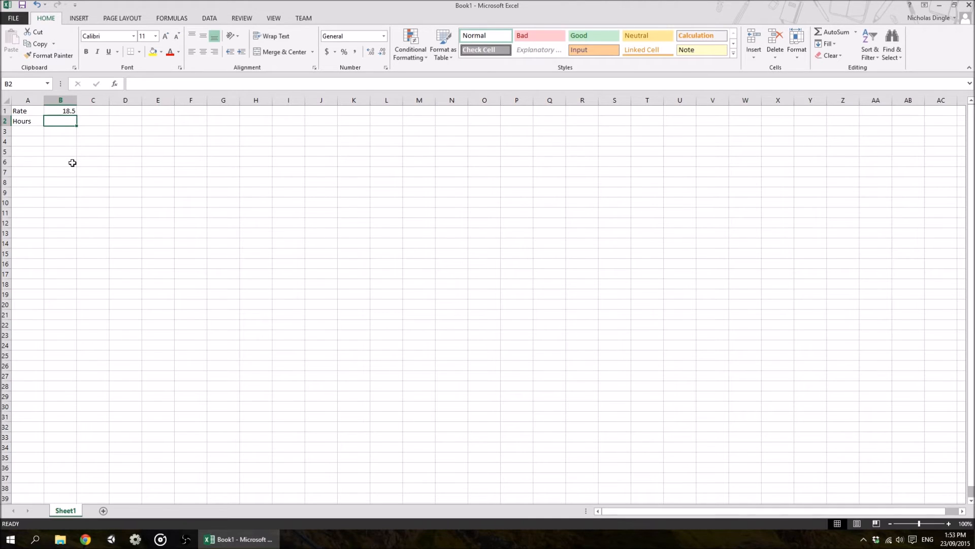
pyautogui.write('34')
pyautogui.press('Return')
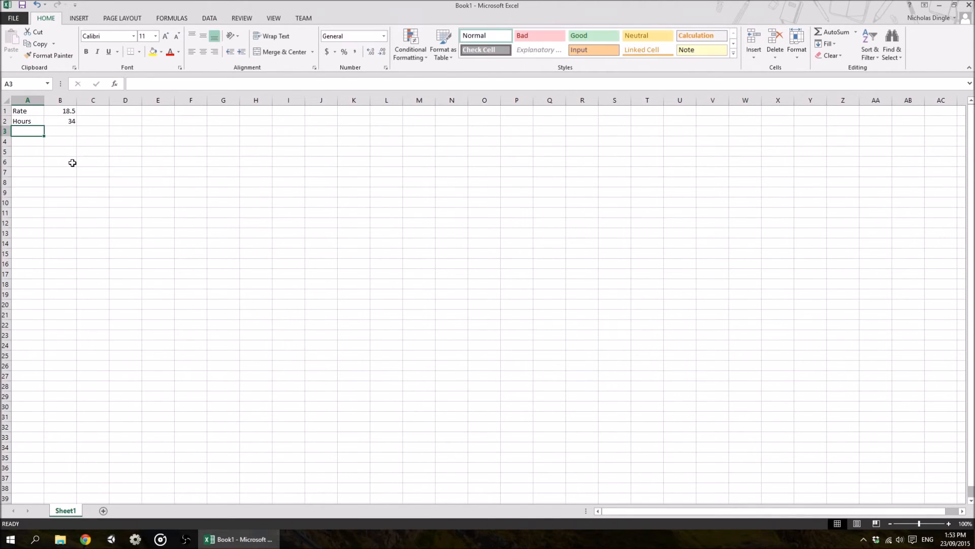
# Apply Accounting currency format to the rate value in B1
pyautogui.click(68, 110)
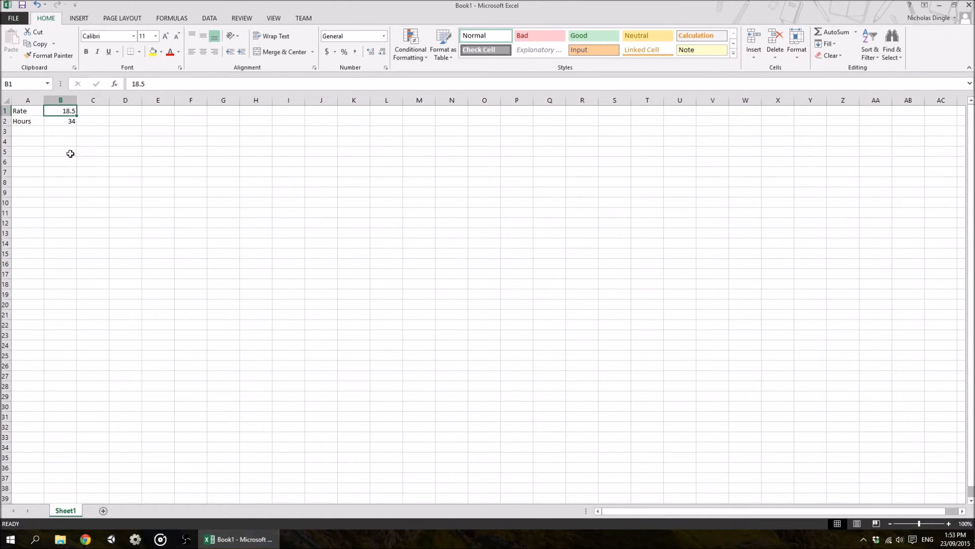
pyautogui.click(68, 122)
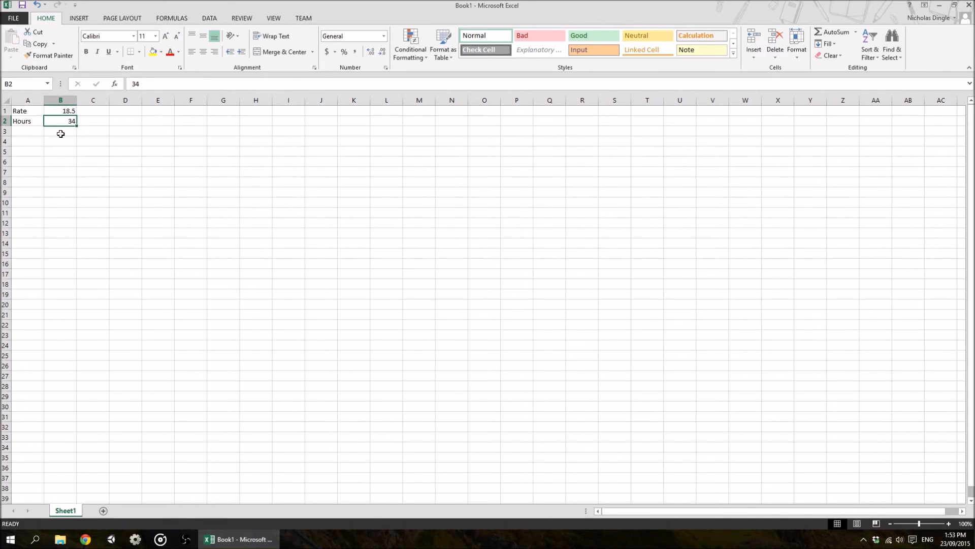
pyautogui.click(61, 111)
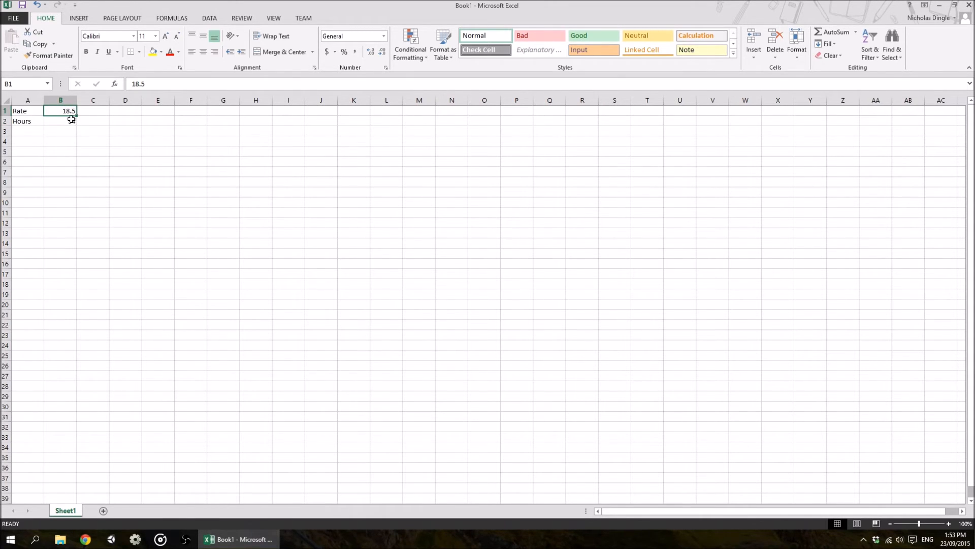
pyautogui.click(327, 52)
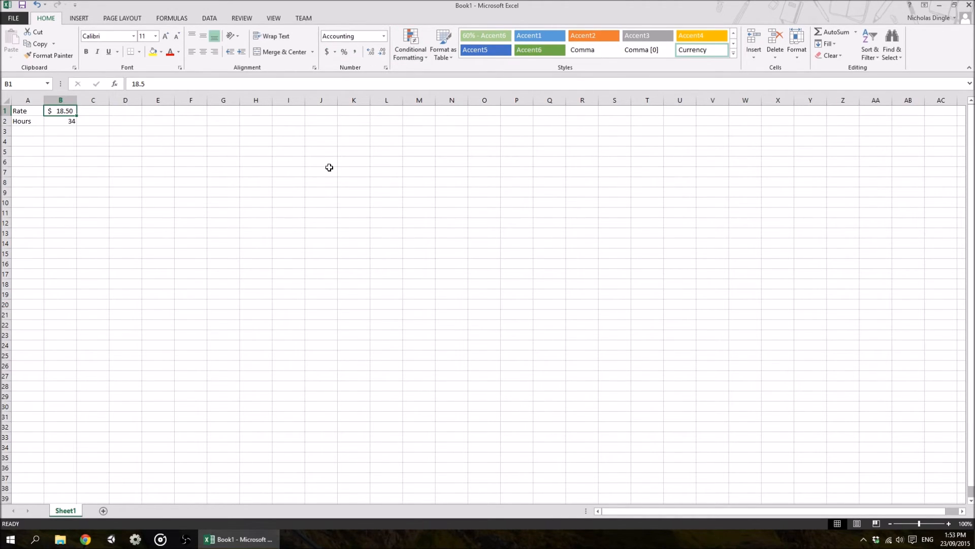
# Enter the formula =18.5*34 in B3 and give it Accounting currency format
pyautogui.click(59, 133)
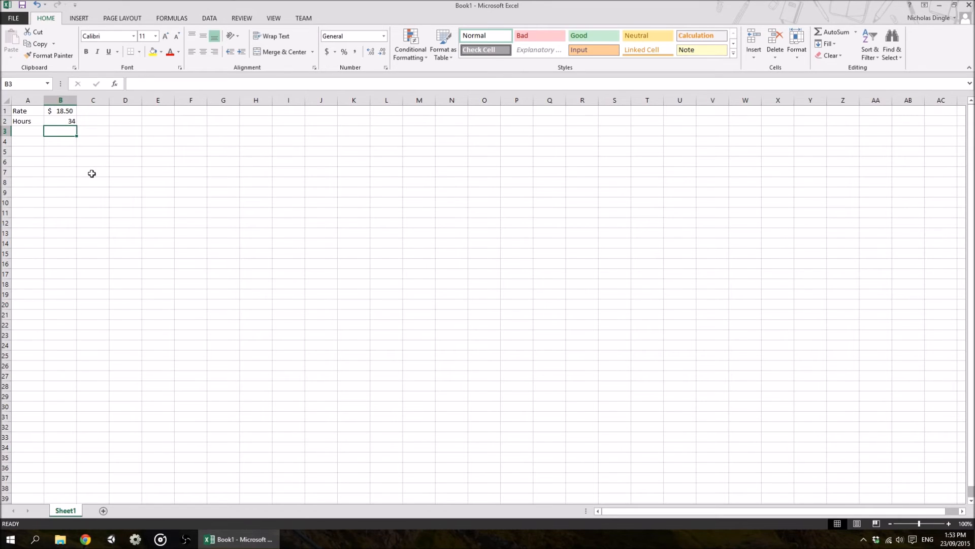
pyautogui.write('=')
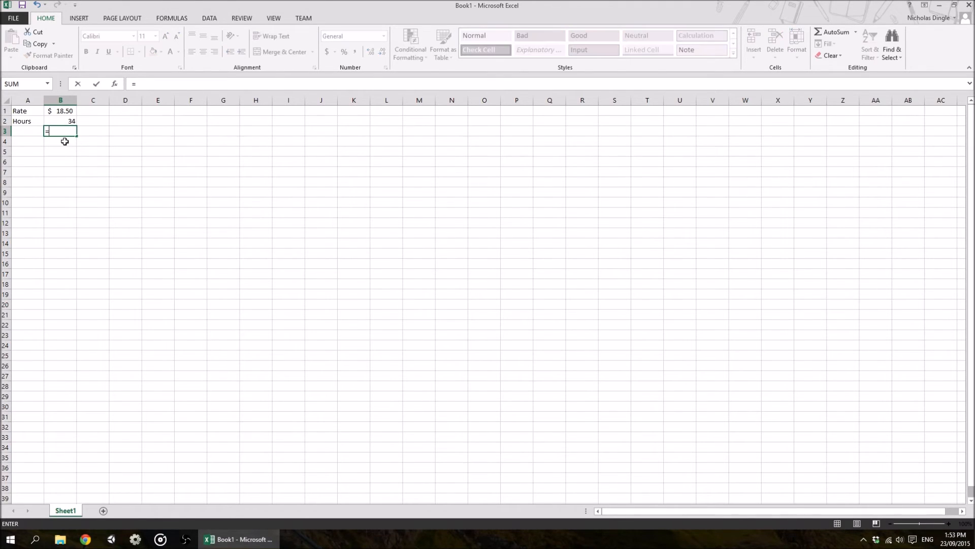
pyautogui.write('18.5*34')
pyautogui.press('Return')
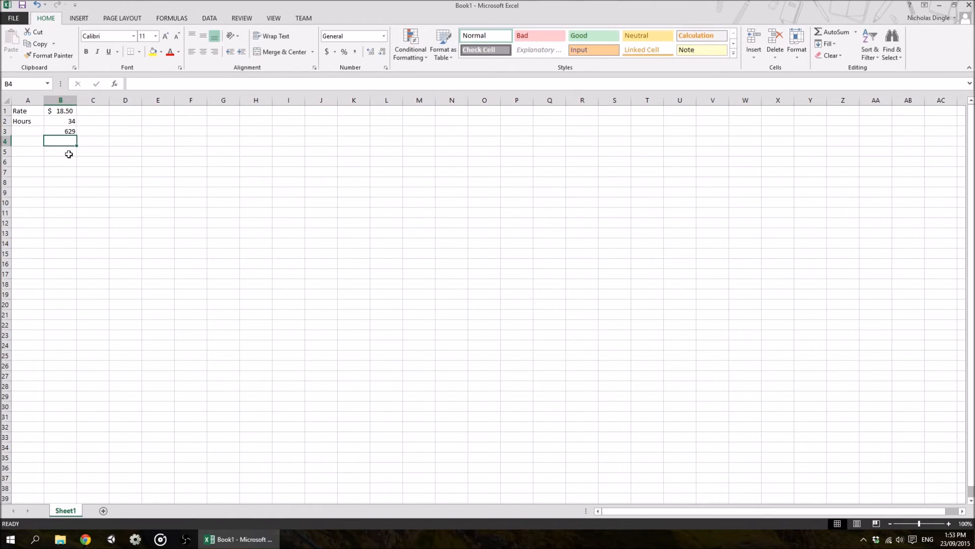
pyautogui.click(65, 132)
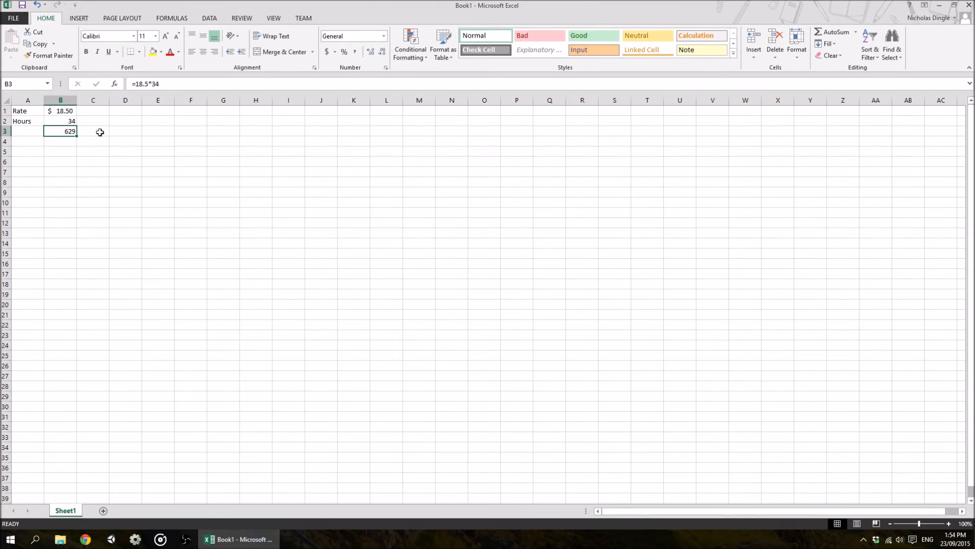
pyautogui.click(327, 52)
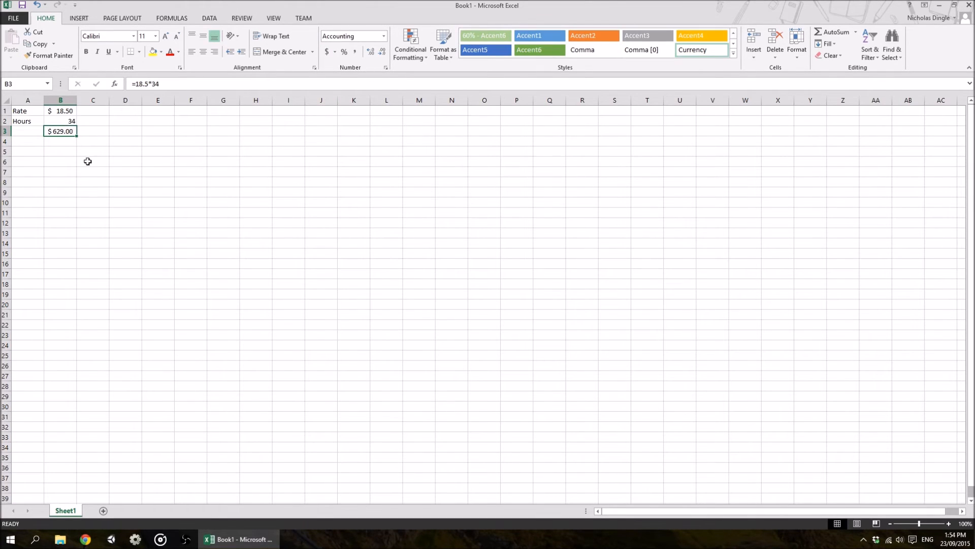
# Change the hours value in B2 to 28
pyautogui.click(53, 151)
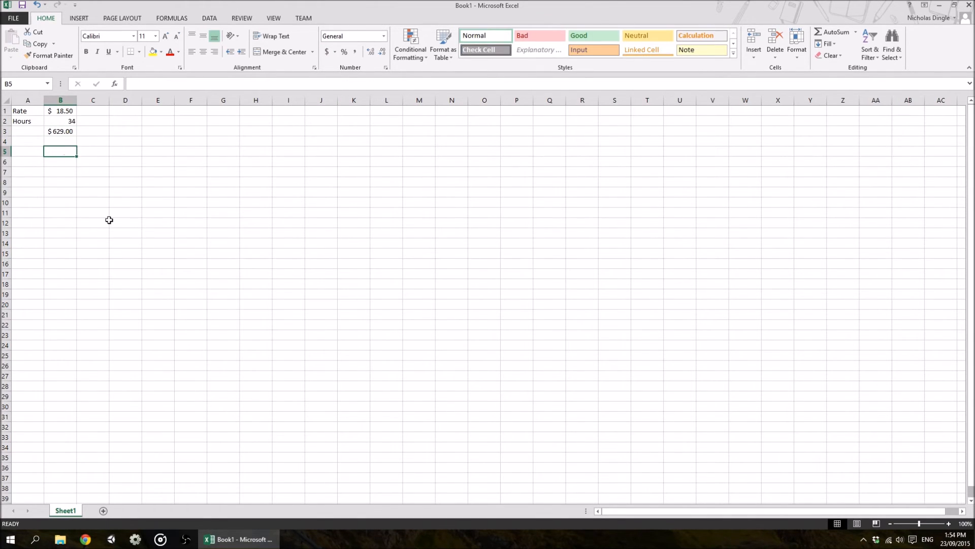
pyautogui.press('Up')
pyautogui.press('Up')
pyautogui.press('Up')
pyautogui.press('Down')
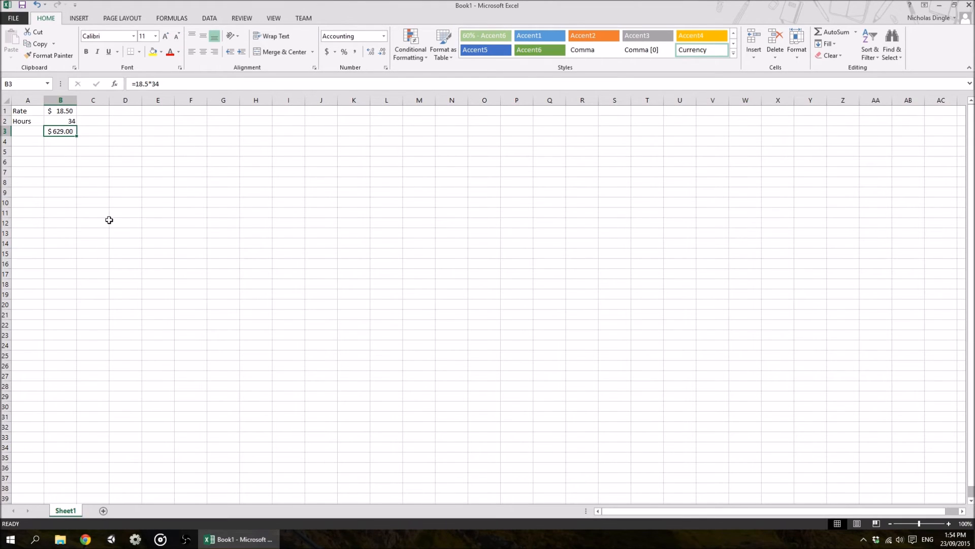
pyautogui.press('Up')
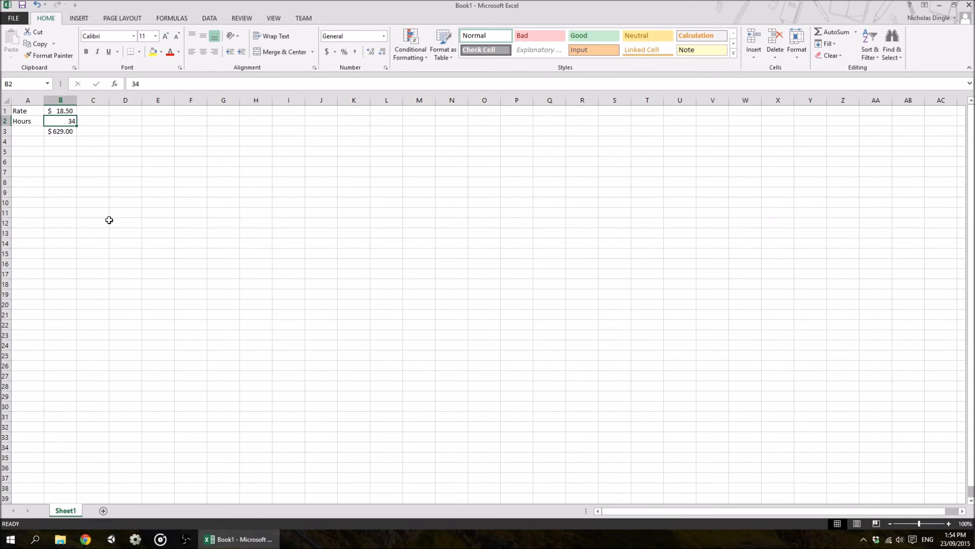
pyautogui.write('28')
pyautogui.press('Return')
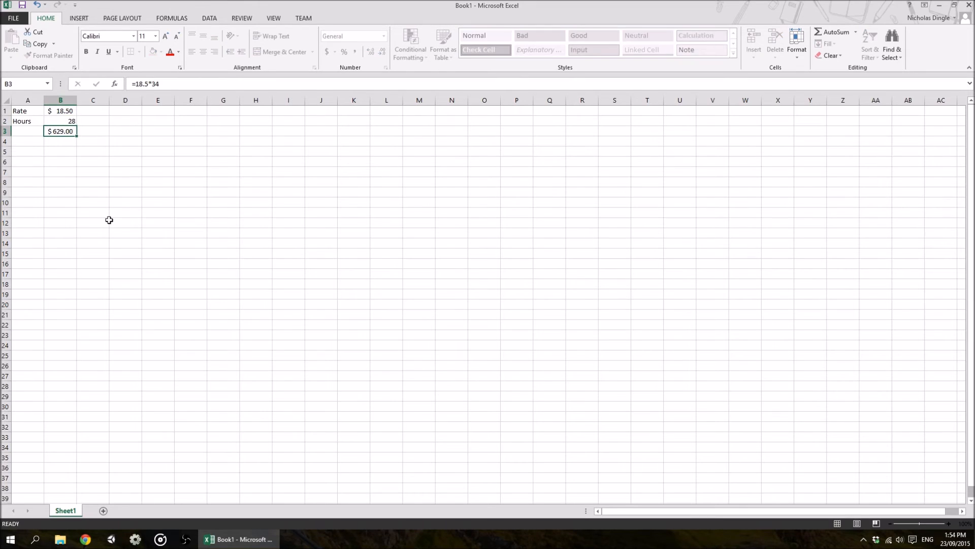
# Edit B3's formula so it multiplies 18.5 by 28
pyautogui.click(61, 122)
pyautogui.click(70, 133)
pyautogui.press('F2')
pyautogui.press('BackSpace')
pyautogui.press('BackSpace')
pyautogui.write('B2')
pyautogui.press('Return')
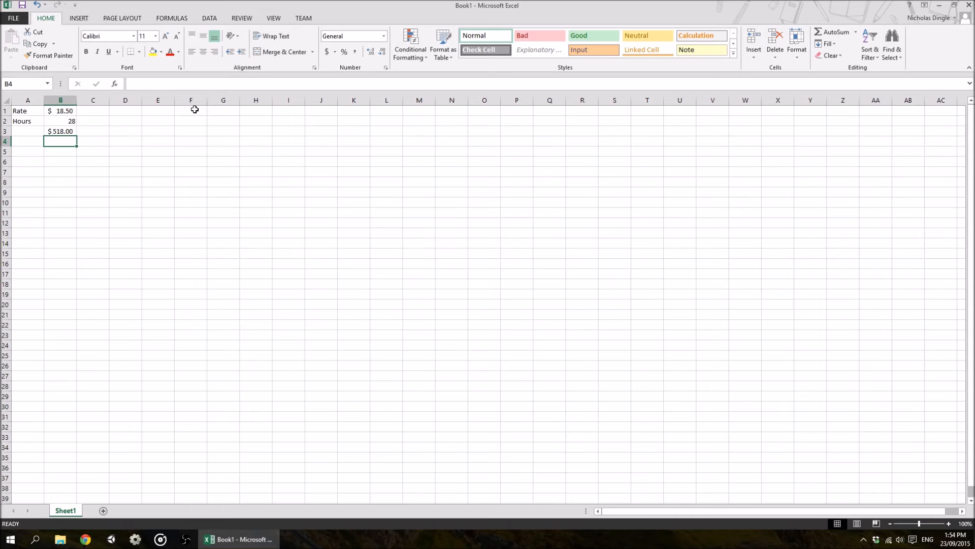
# Replace B3's formula with =B1*B2, referencing the rate and hours cells
pyautogui.press('Up')
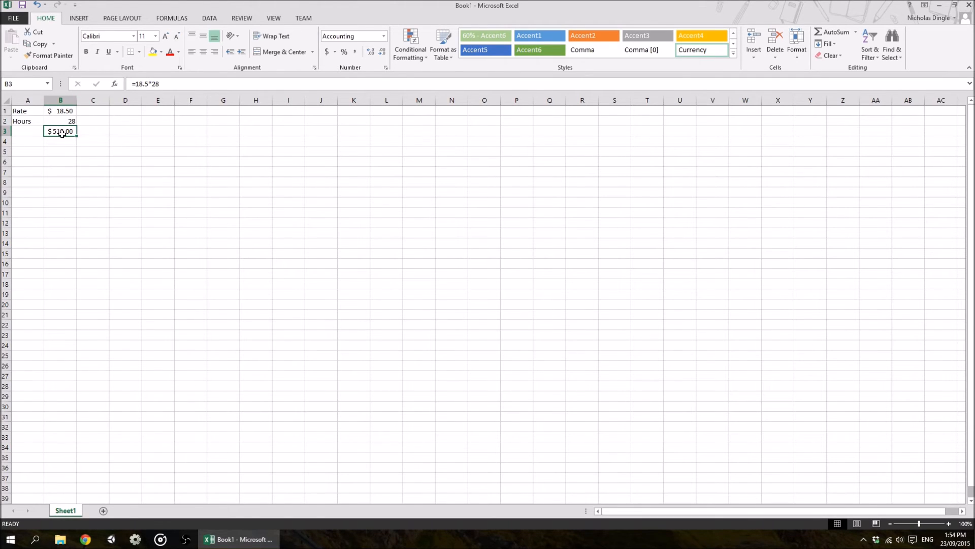
pyautogui.press('Delete')
pyautogui.write('=')
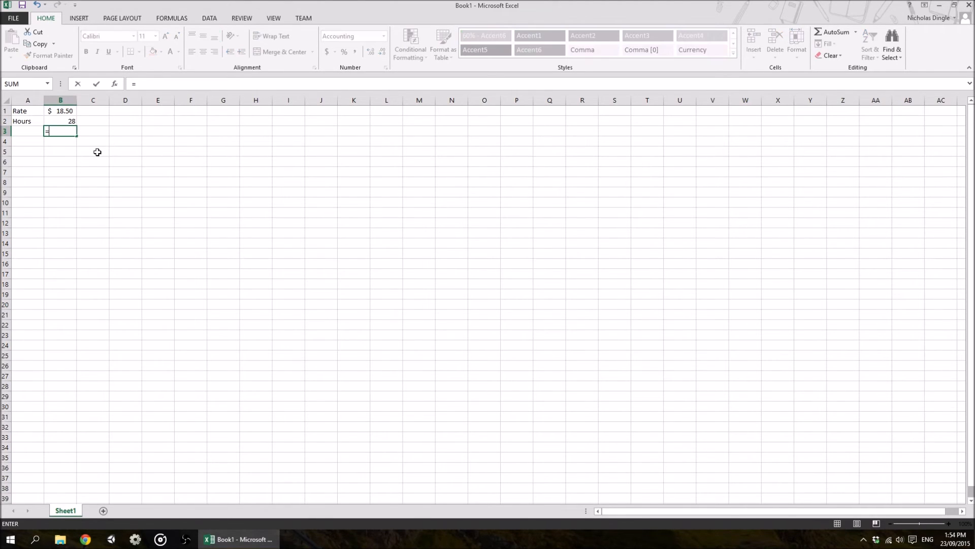
pyautogui.click(62, 112)
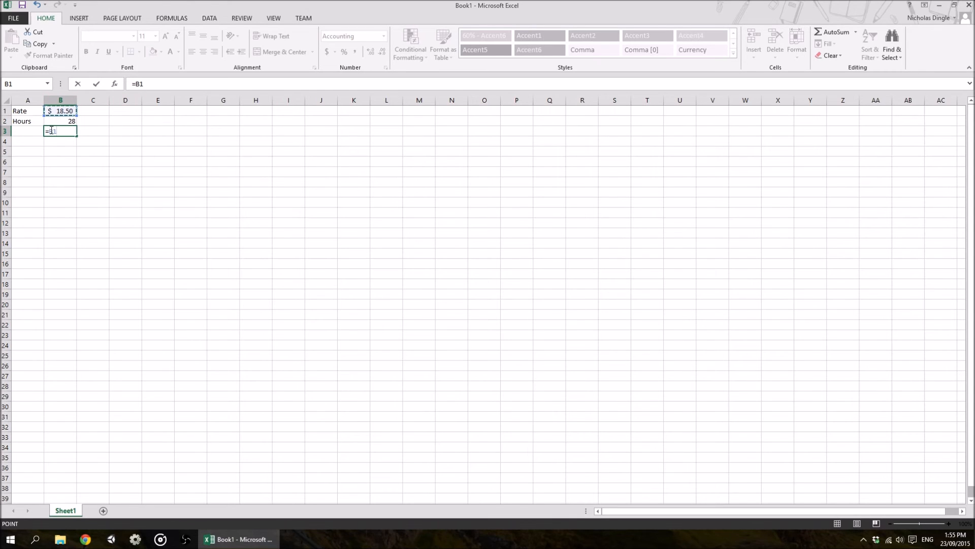
pyautogui.click(159, 85)
pyautogui.click(62, 120)
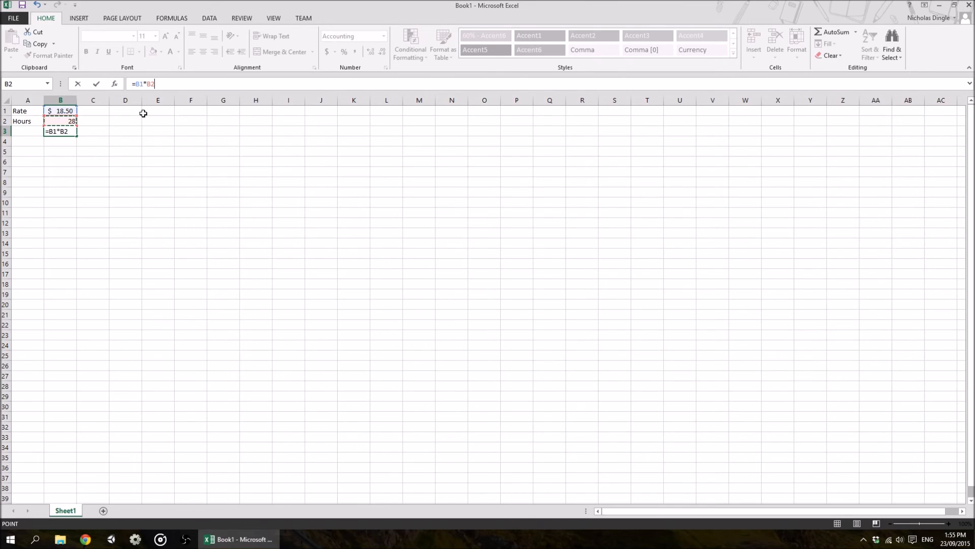
pyautogui.press('Return')
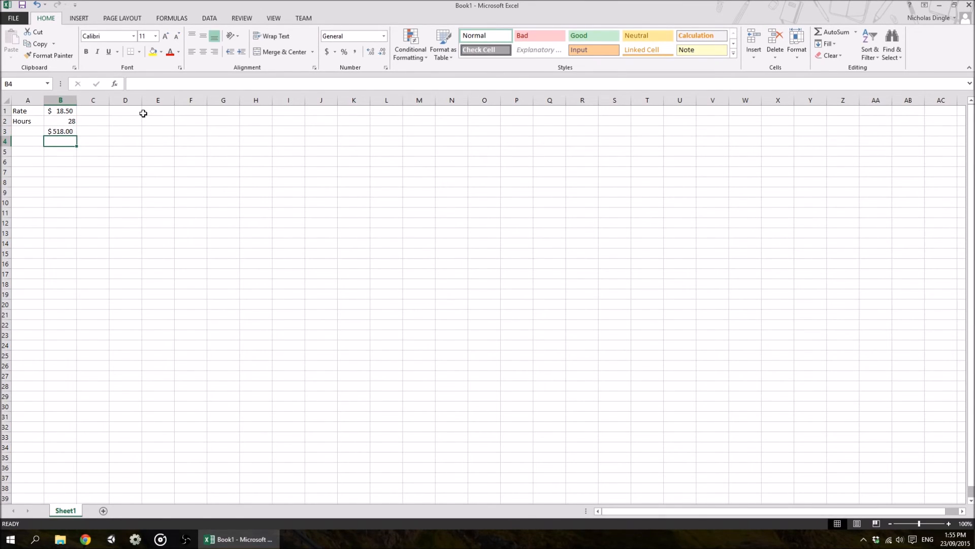
# Change the hours value in B2 to 35
pyautogui.press('Up')
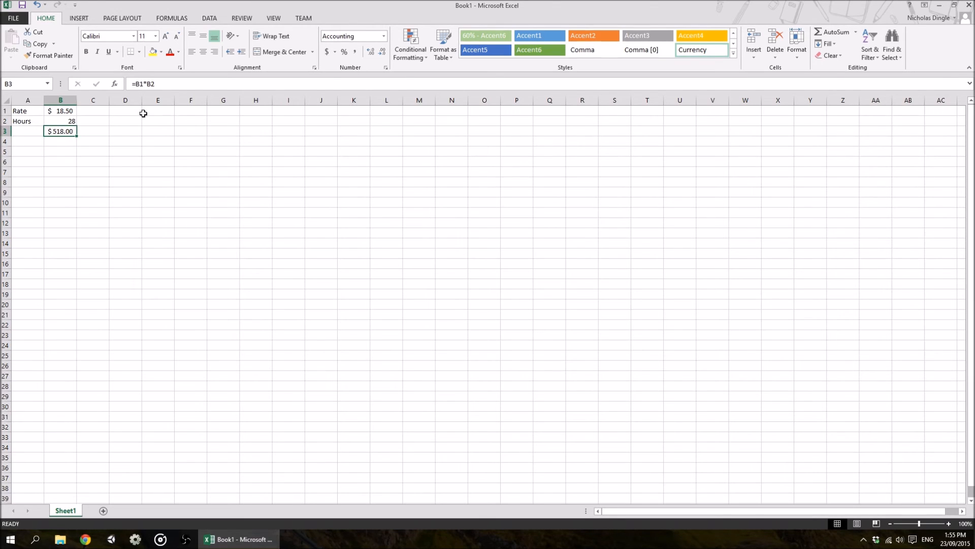
pyautogui.press('Up')
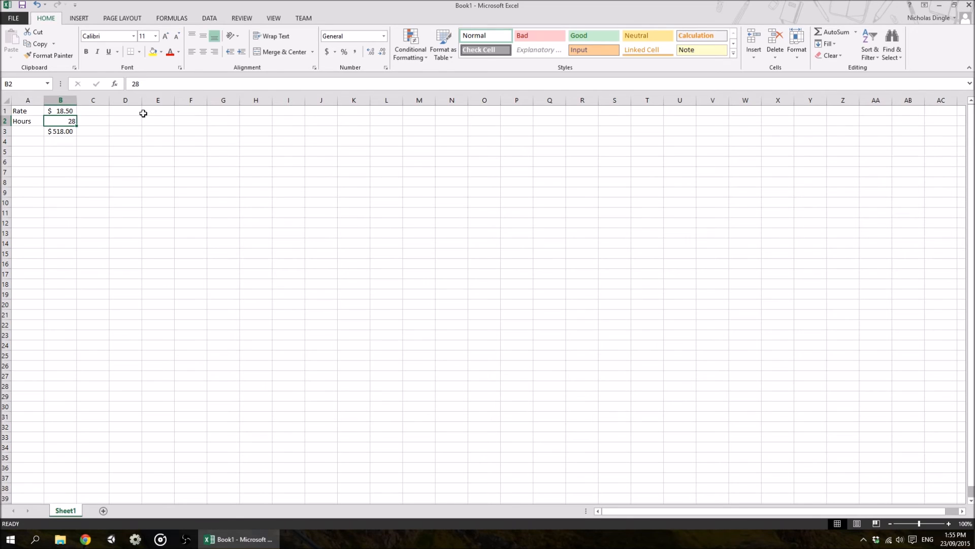
pyautogui.write('35')
pyautogui.press('Return')
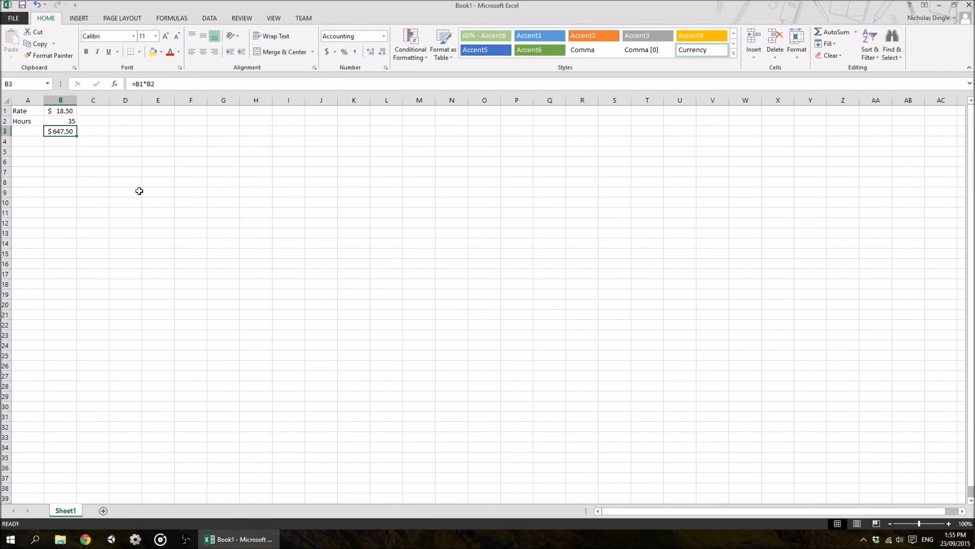
# Change the rate in B1 to 19.2
pyautogui.click(68, 111)
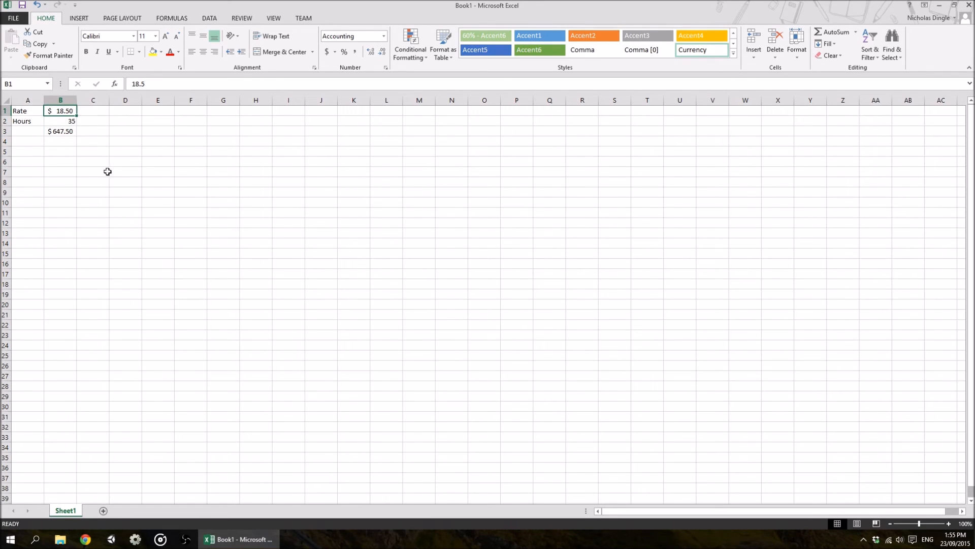
pyautogui.write('19.')
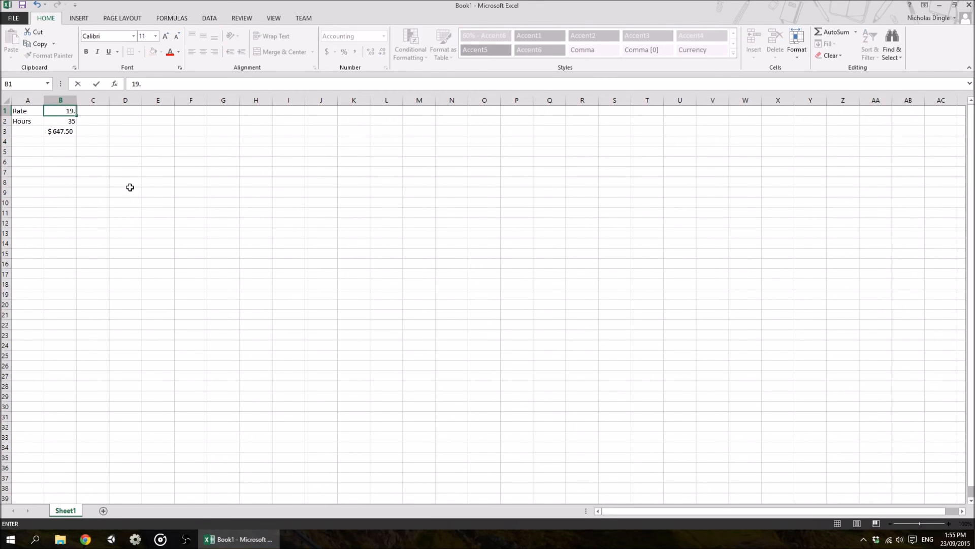
pyautogui.write('2')
pyautogui.press('Return')
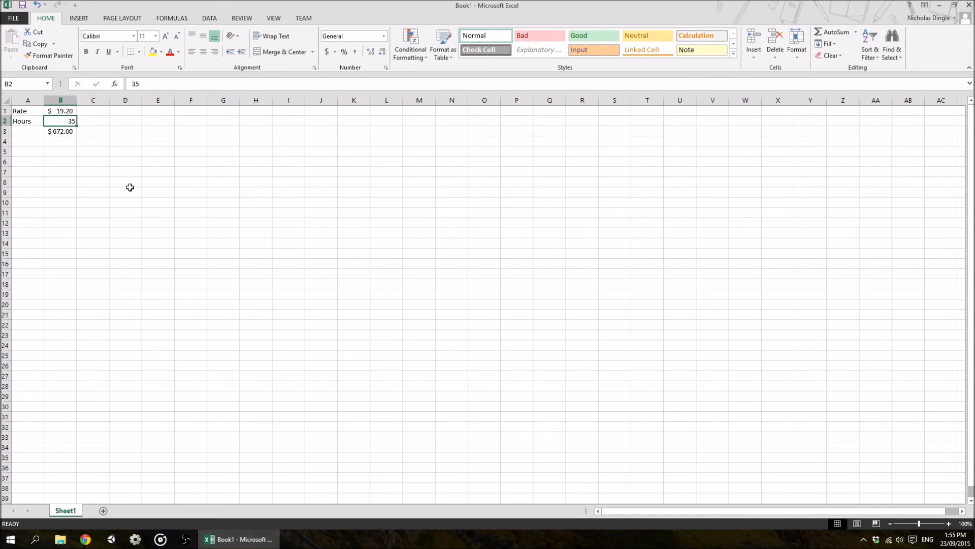
# Review the pay formula in B3 and the rate in B1
pyautogui.click(59, 133)
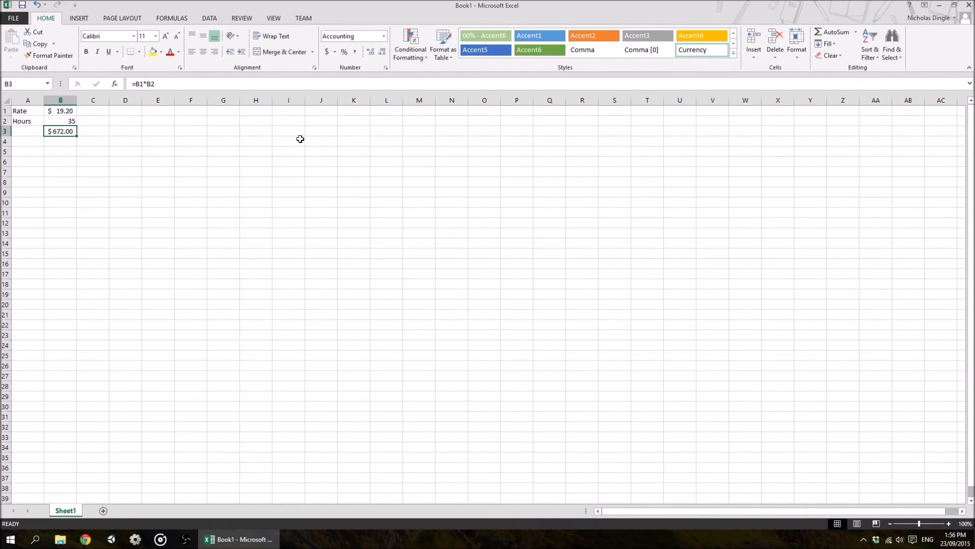
pyautogui.click(64, 110)
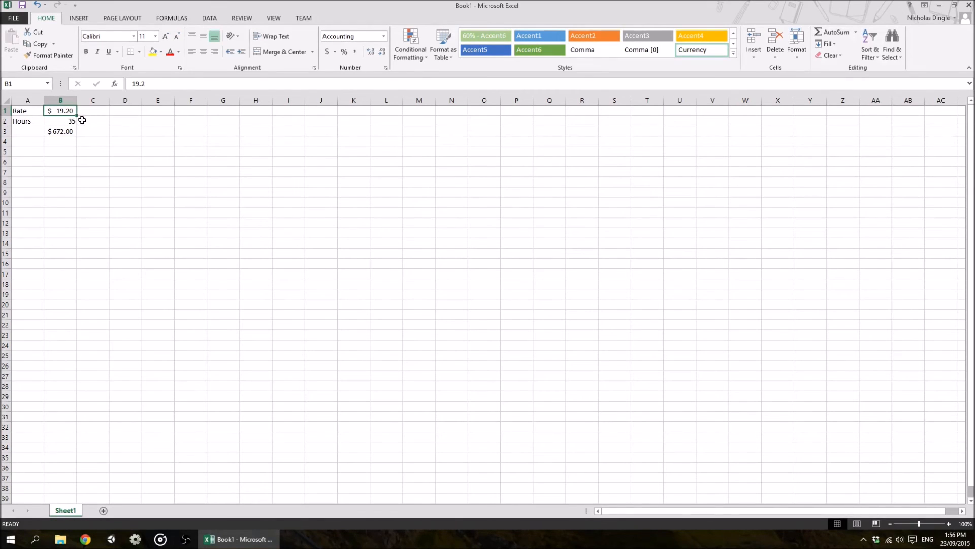
pyautogui.click(96, 110)
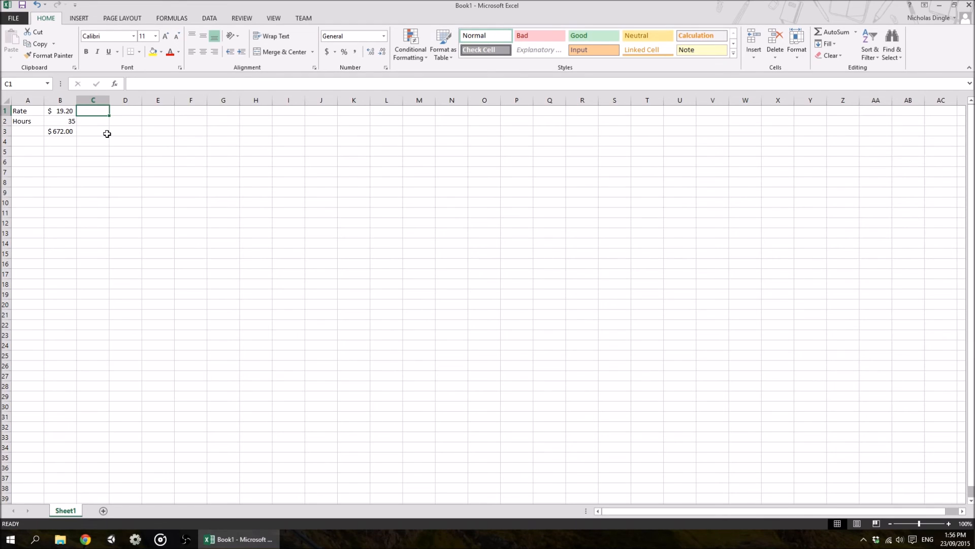
pyautogui.click(69, 113)
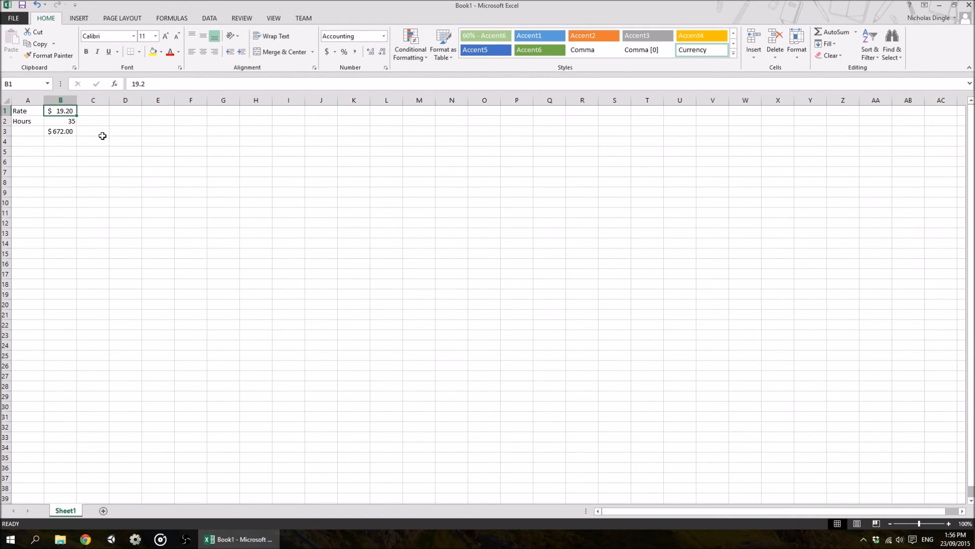
pyautogui.click(105, 109)
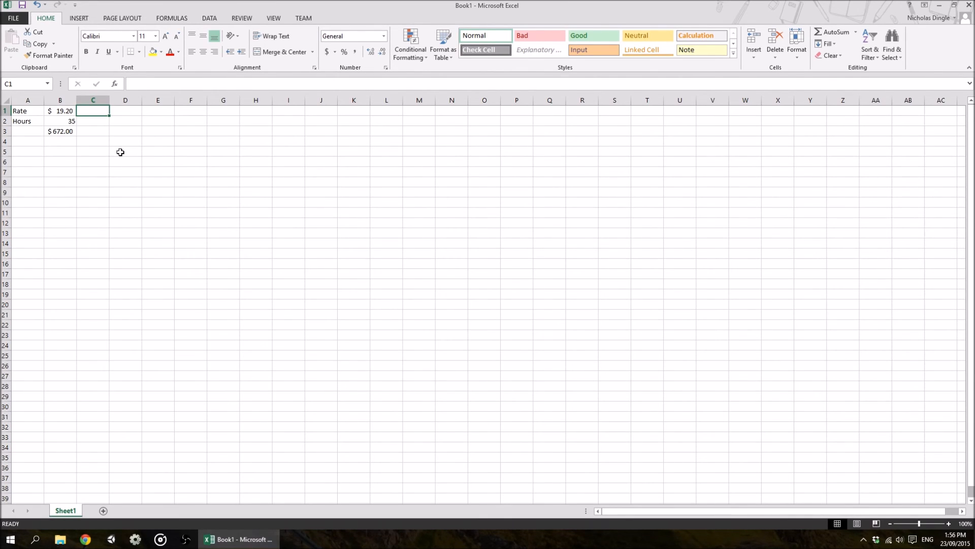
pyautogui.press('Down')
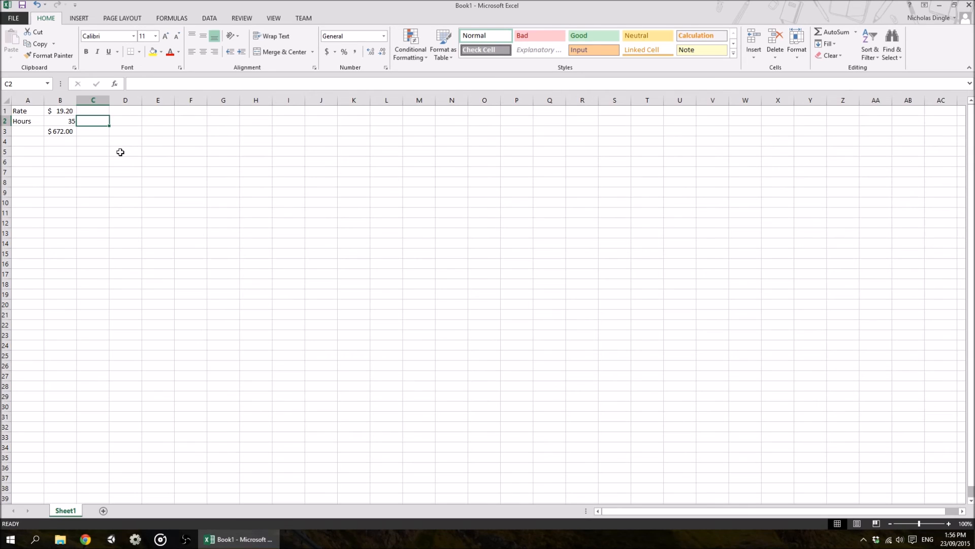
pyautogui.press('Down')
pyautogui.press('Up')
pyautogui.press('Up')
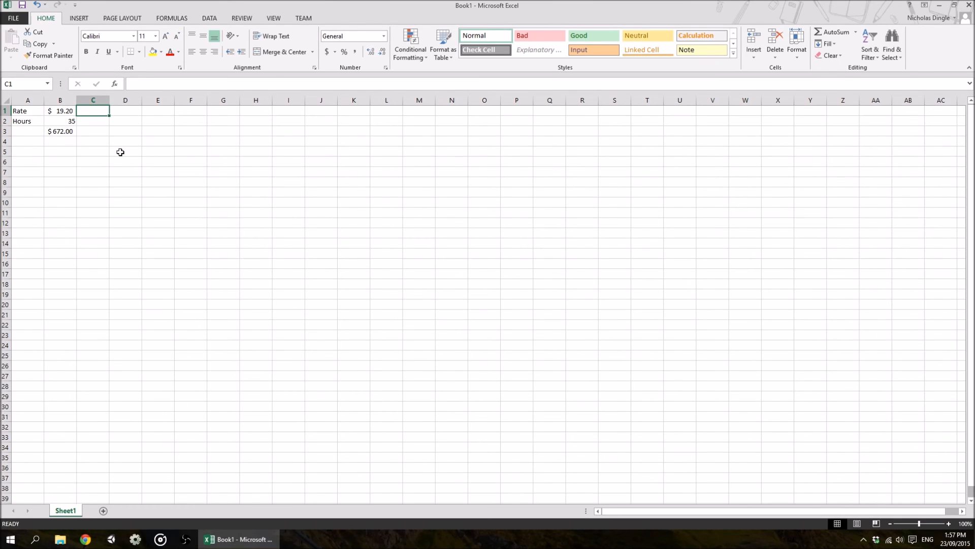
pyautogui.click(61, 111)
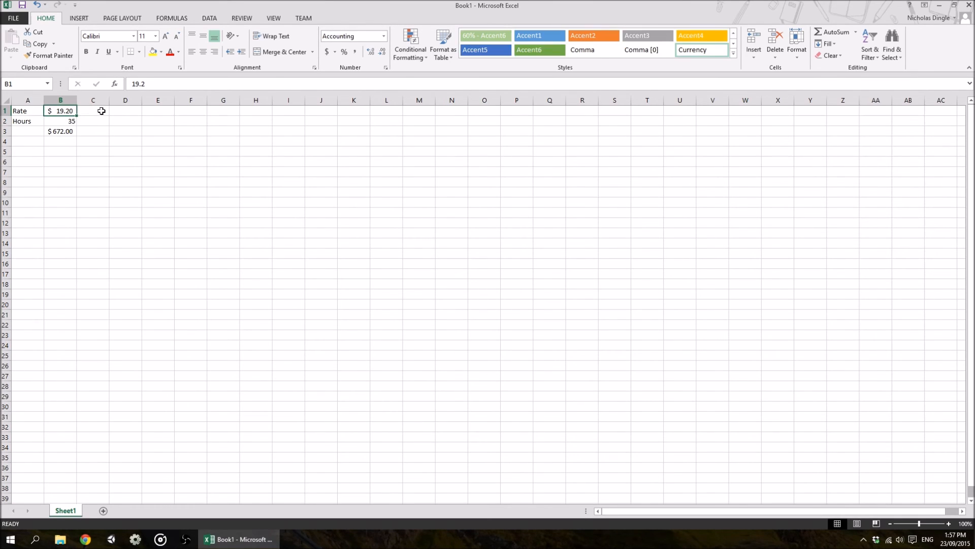
# Enter the formula =B1*1.5 in C1 to calculate the overtime rate from the rate cell
pyautogui.click(102, 110)
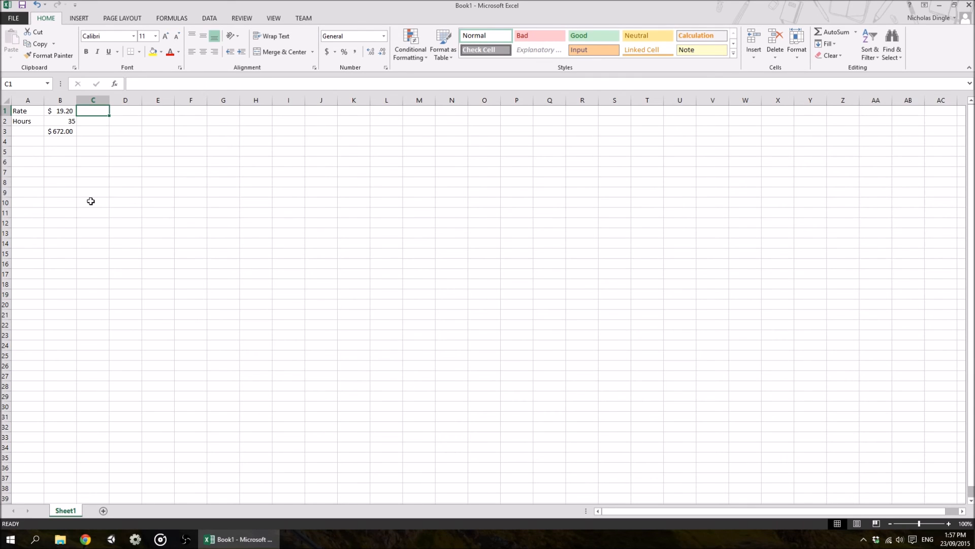
pyautogui.write('=')
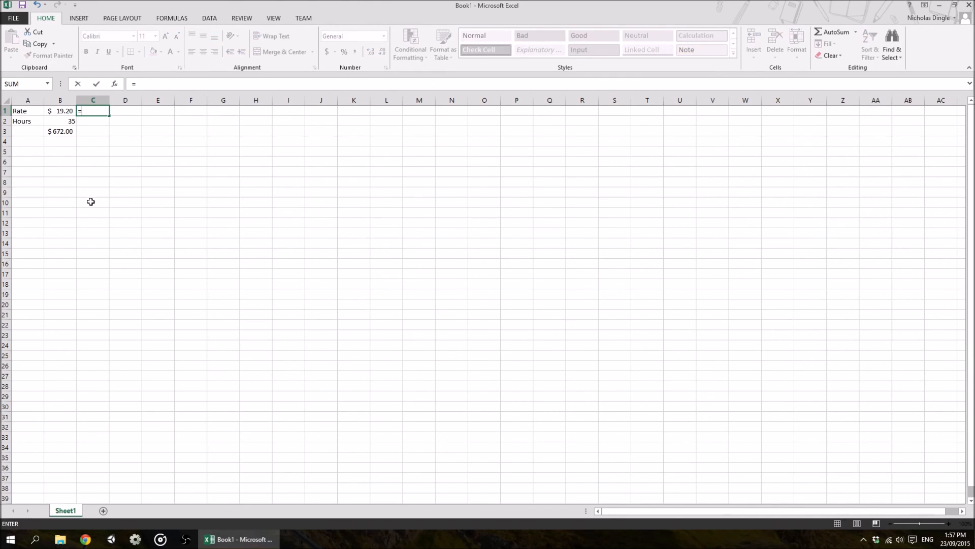
pyautogui.click(61, 111)
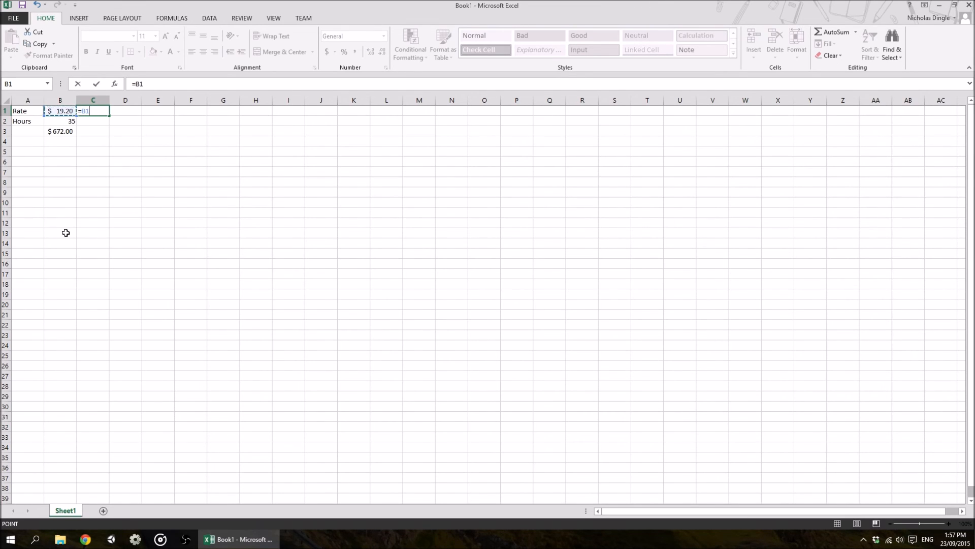
pyautogui.write('*1.5')
pyautogui.press('Return')
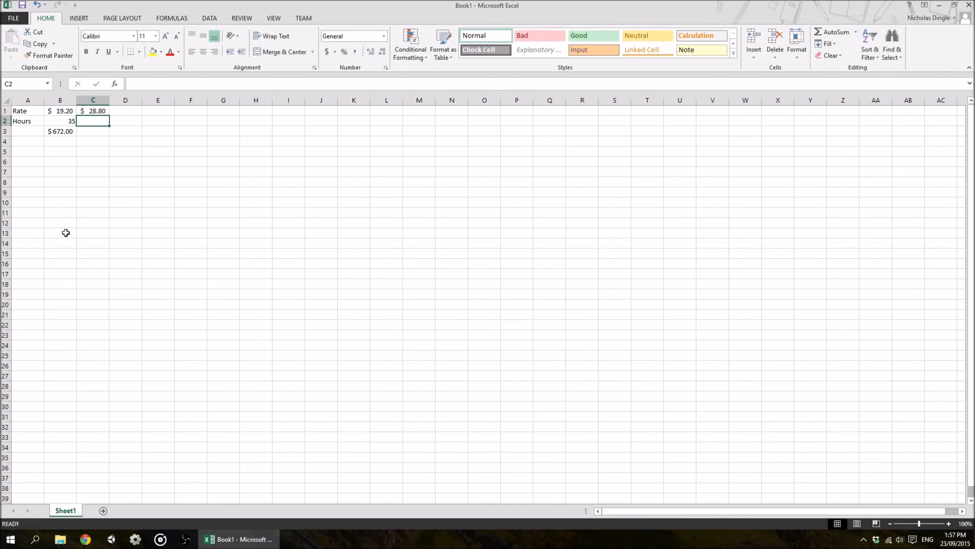
# Enter 3 overtime hours in C2
pyautogui.click(96, 112)
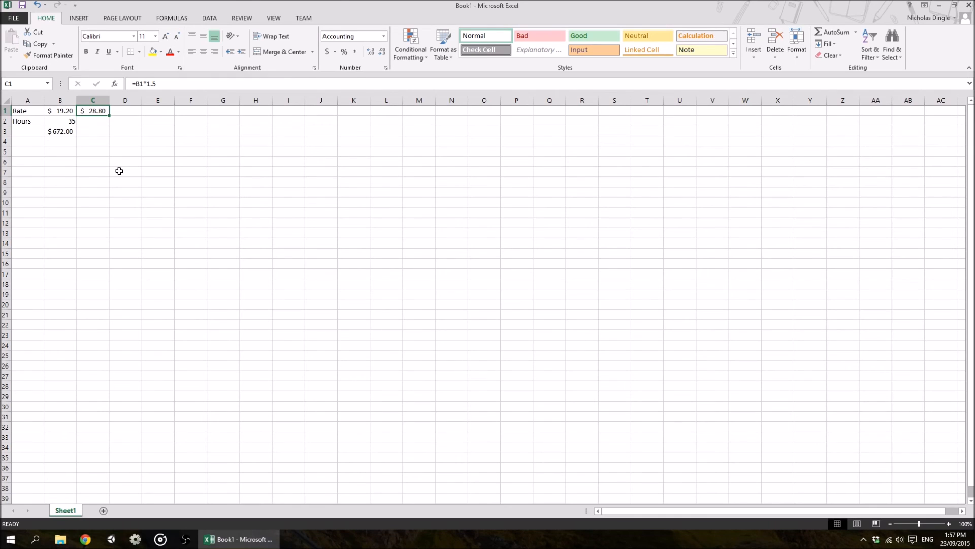
pyautogui.click(98, 124)
pyautogui.write('3')
pyautogui.press('Return')
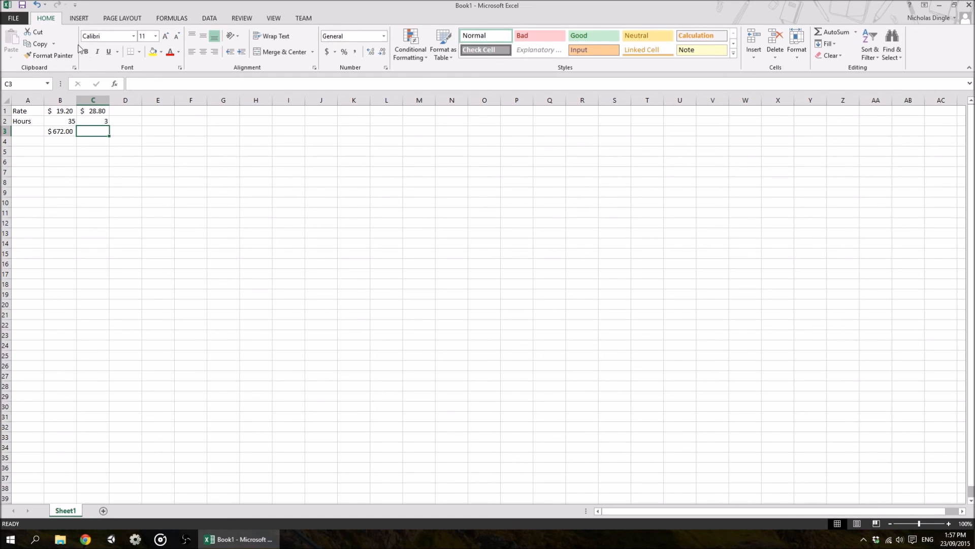
# Fill the pay formula from B3 across into C3 so it multiplies C1 by C2
pyautogui.click(51, 133)
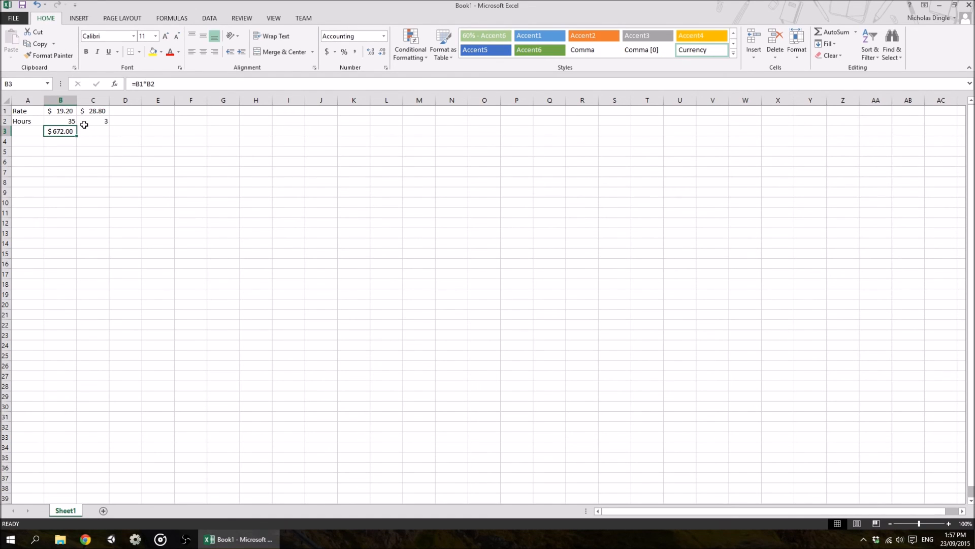
pyautogui.click(88, 128)
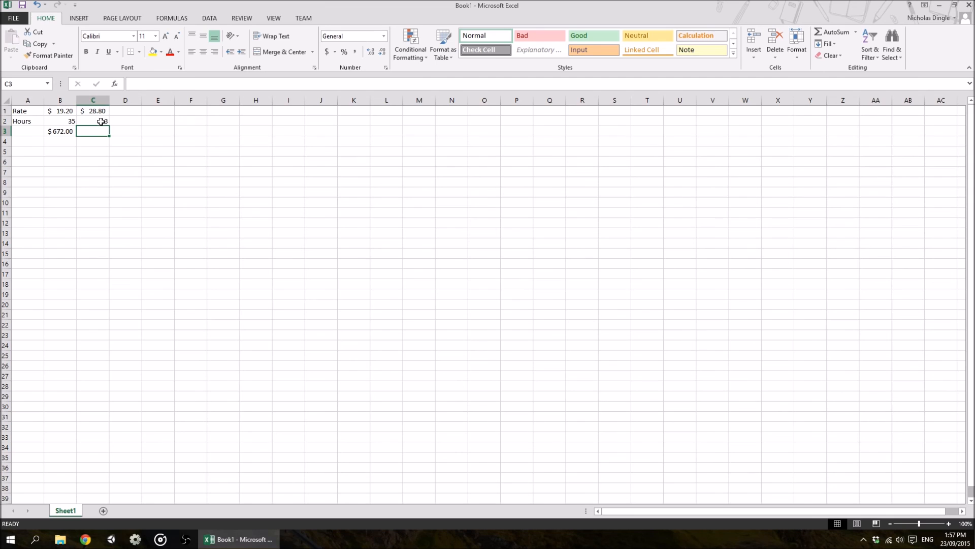
pyautogui.click(59, 130)
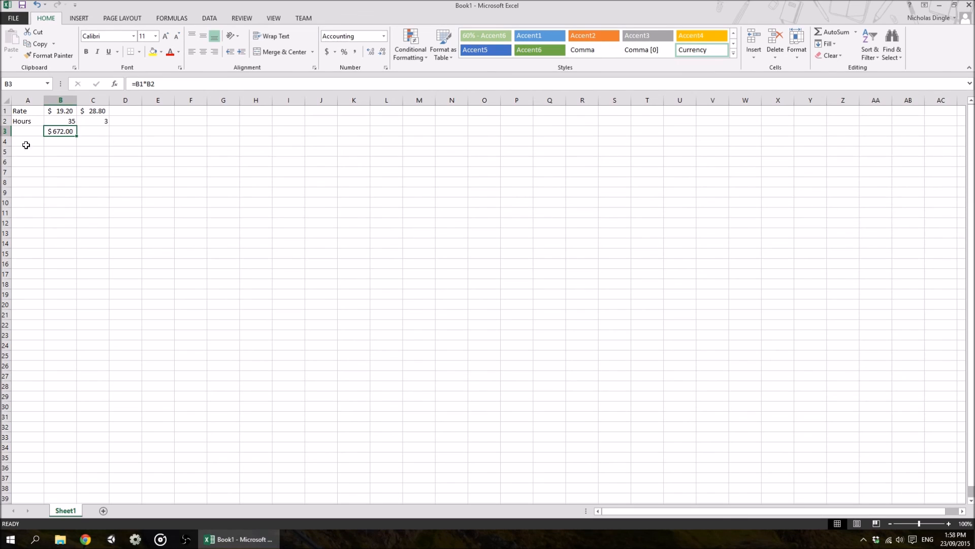
pyautogui.moveTo(78, 135); pyautogui.dragTo(110, 137)
pyautogui.click(104, 131)
pyautogui.click(162, 87)
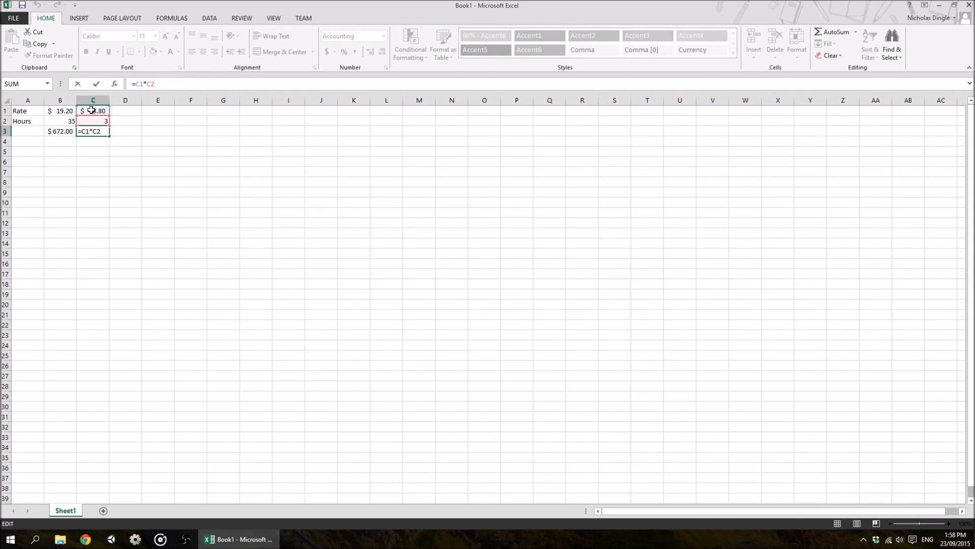
pyautogui.press('Return')
pyautogui.click(72, 133)
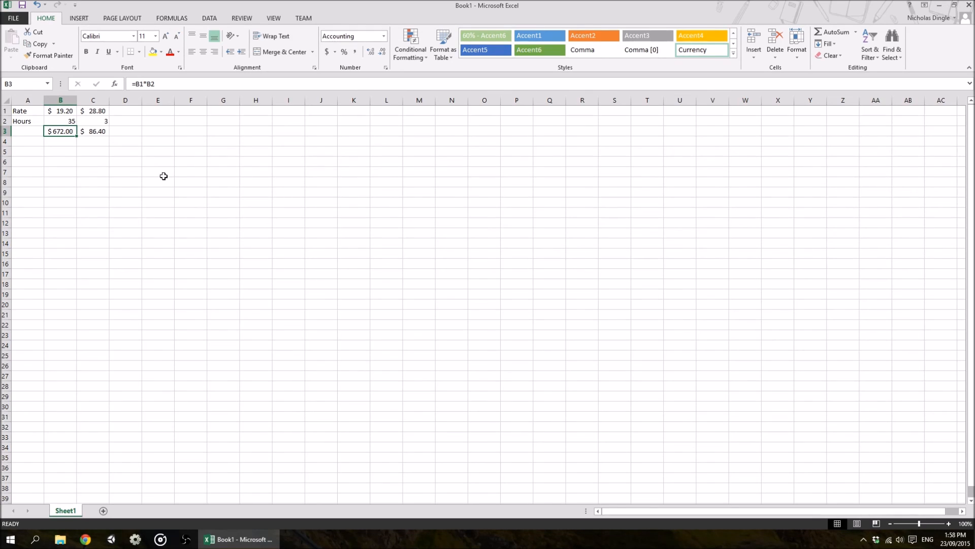
pyautogui.click(100, 132)
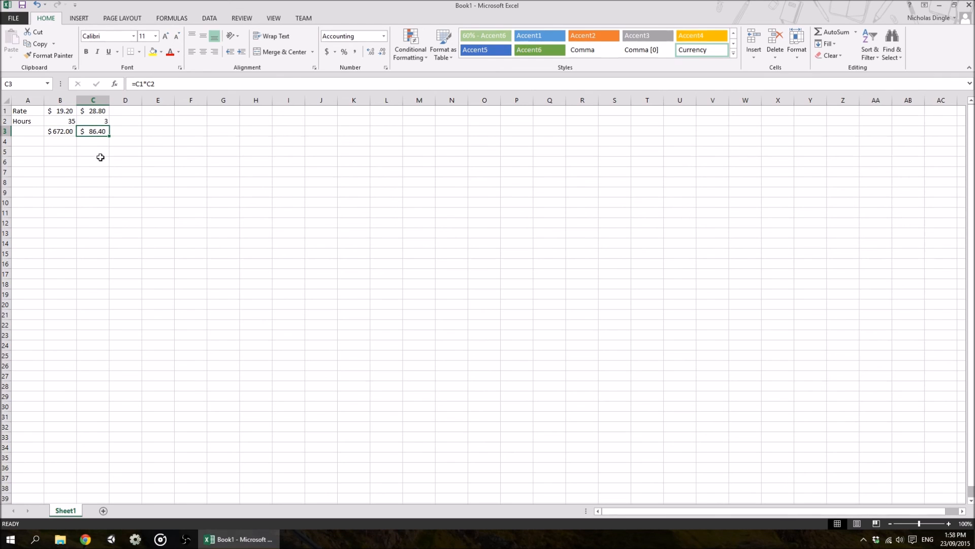
# Enter =B3+C3 in C5 to total the normal and overtime pay
pyautogui.click(102, 151)
pyautogui.write('=')
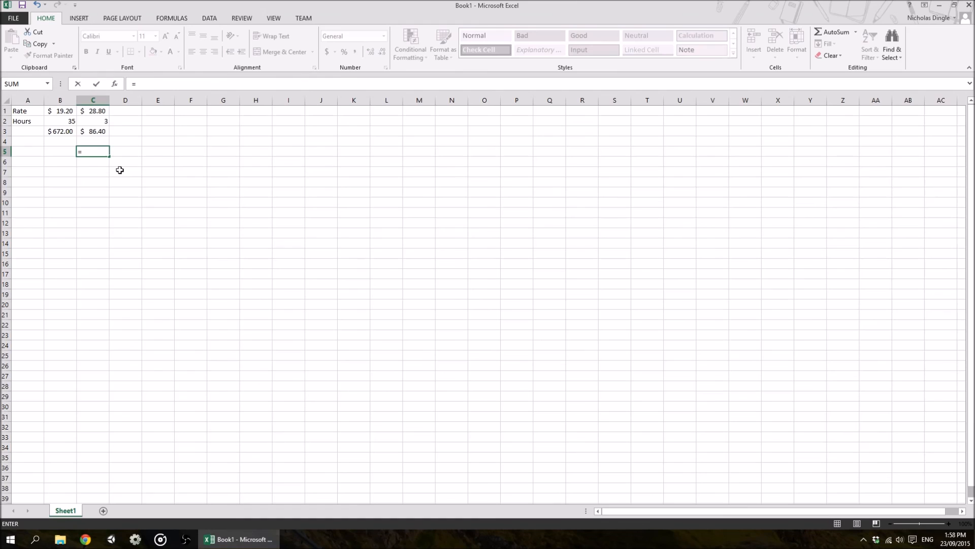
pyautogui.click(65, 131)
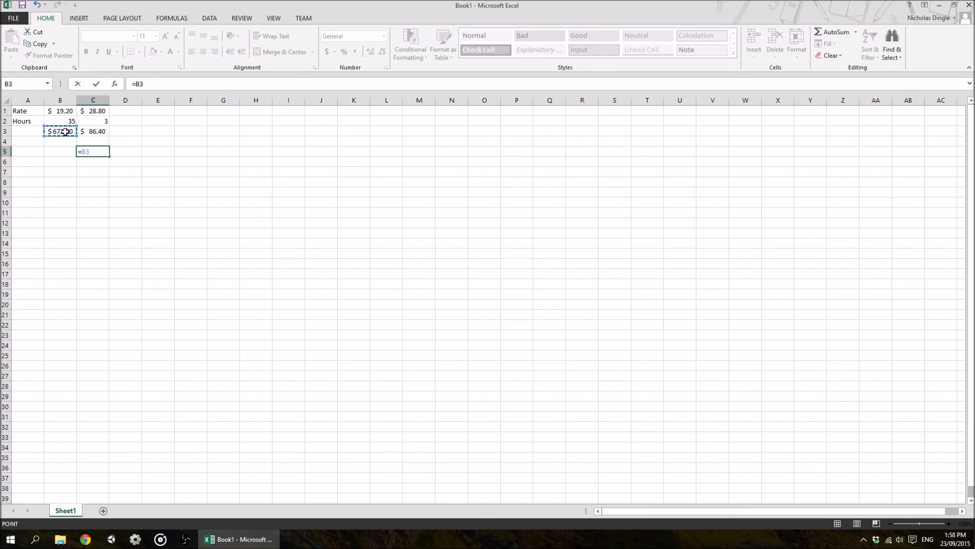
pyautogui.write('+')
pyautogui.click(95, 134)
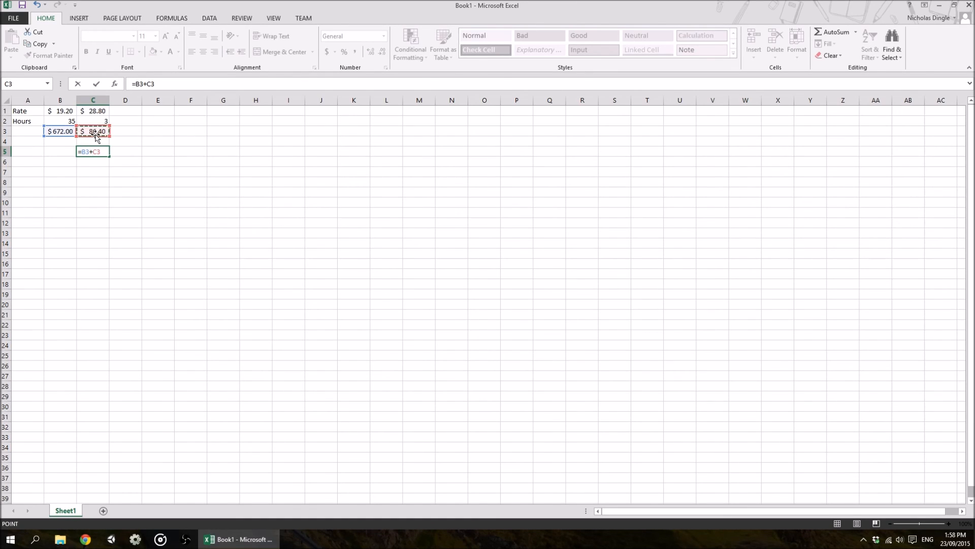
pyautogui.press('Return')
pyautogui.click(95, 154)
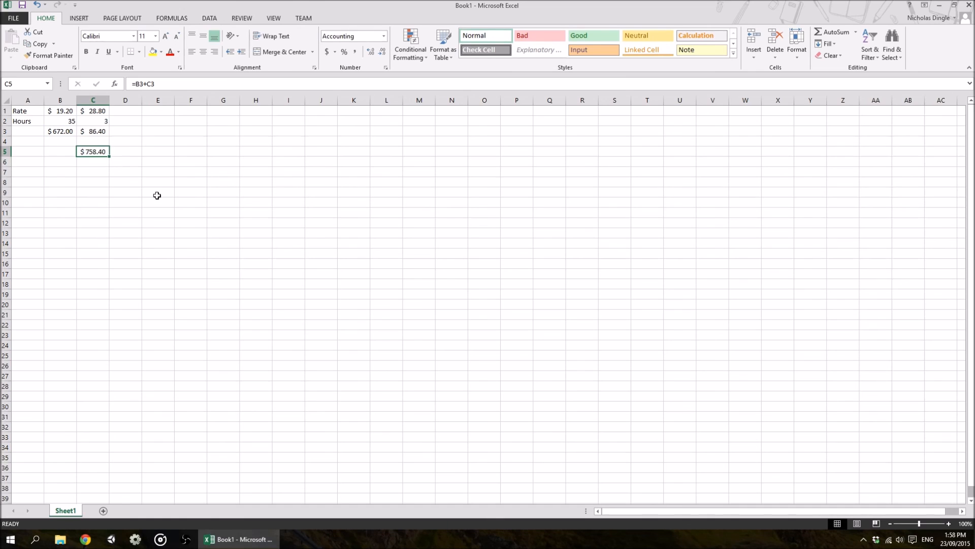